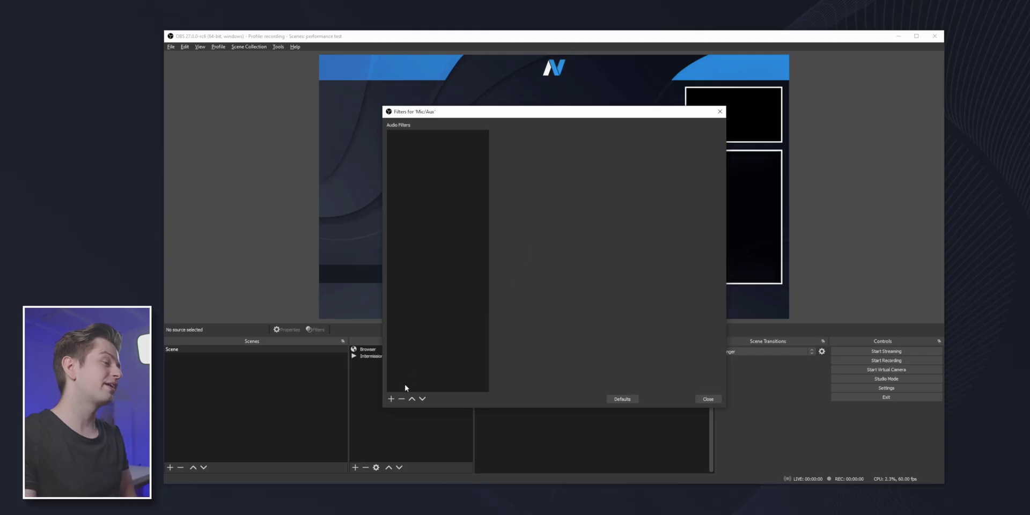
Add a Compressor filter to the Mic/Aux source and lower its threshold
click(391, 398)
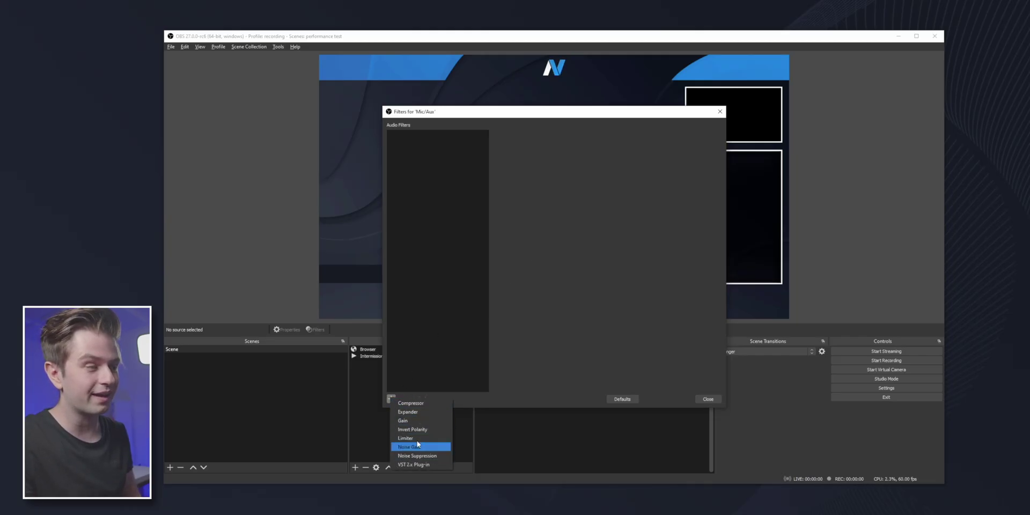
click(409, 403)
click(542, 280)
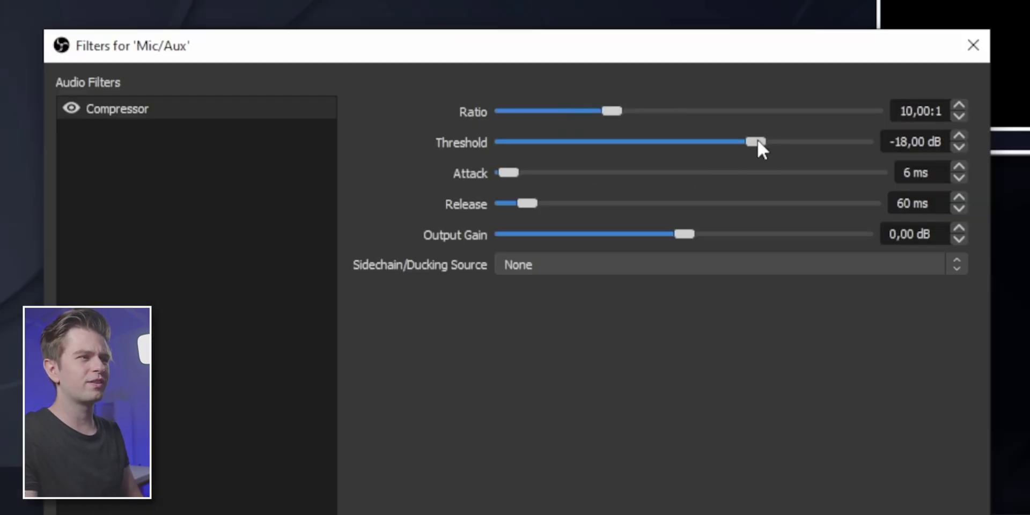
drag(649, 88, 606, 97)
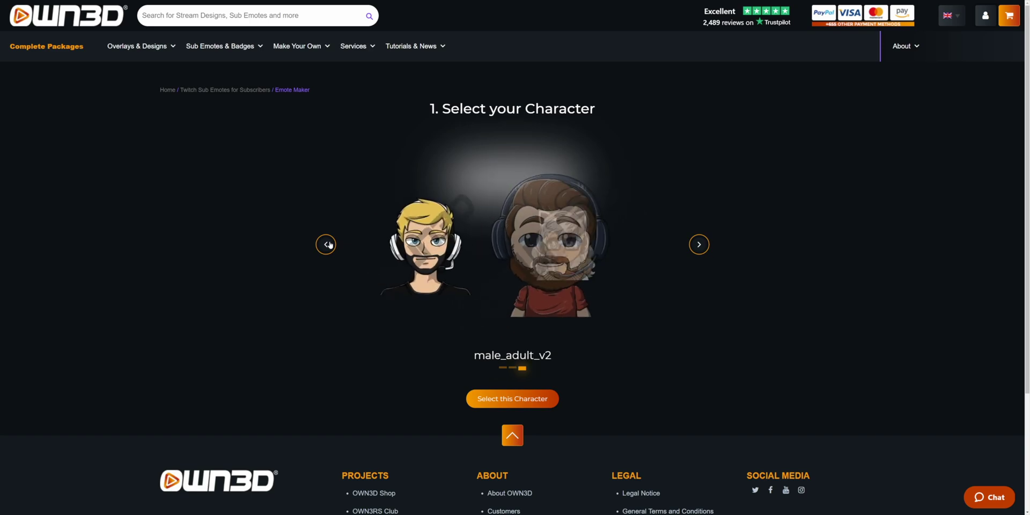
Switch to the OWN3D Emote Maker, choose the male character and give him swept-back dark brown hair
click(511, 398)
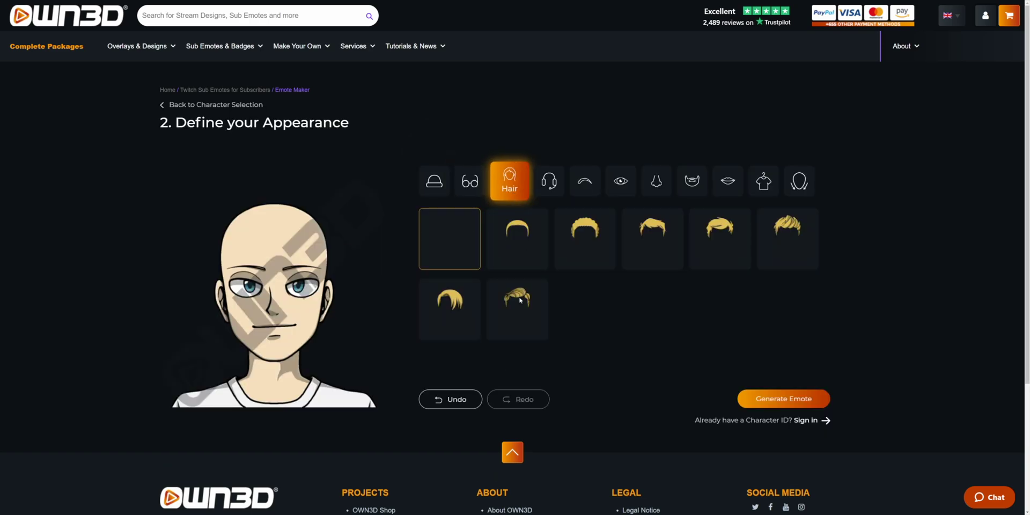
click(517, 297)
click(589, 322)
Apply the second eyebrow style and add a dark brown moustache and goatee to the emote character
click(545, 180)
click(585, 180)
click(517, 239)
click(646, 185)
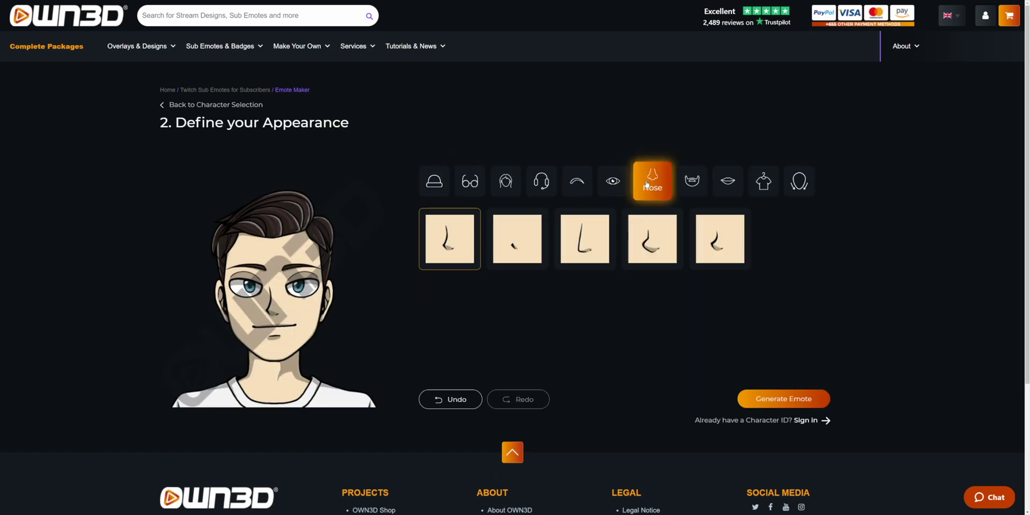
click(692, 180)
click(787, 239)
click(564, 399)
click(590, 316)
Recolour the character's shirt dark grey, leaving the clothing style and skin as they are
click(763, 181)
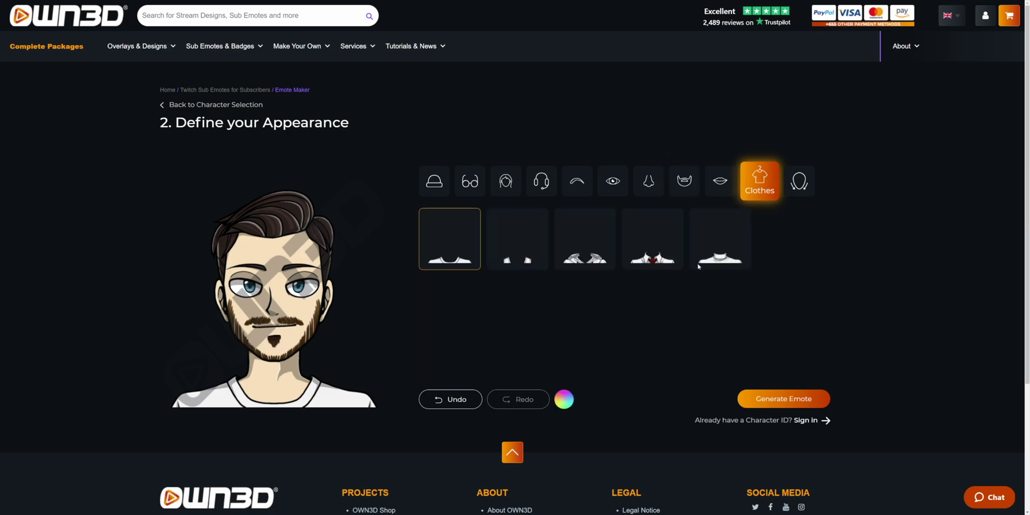
click(563, 399)
click(614, 296)
click(799, 183)
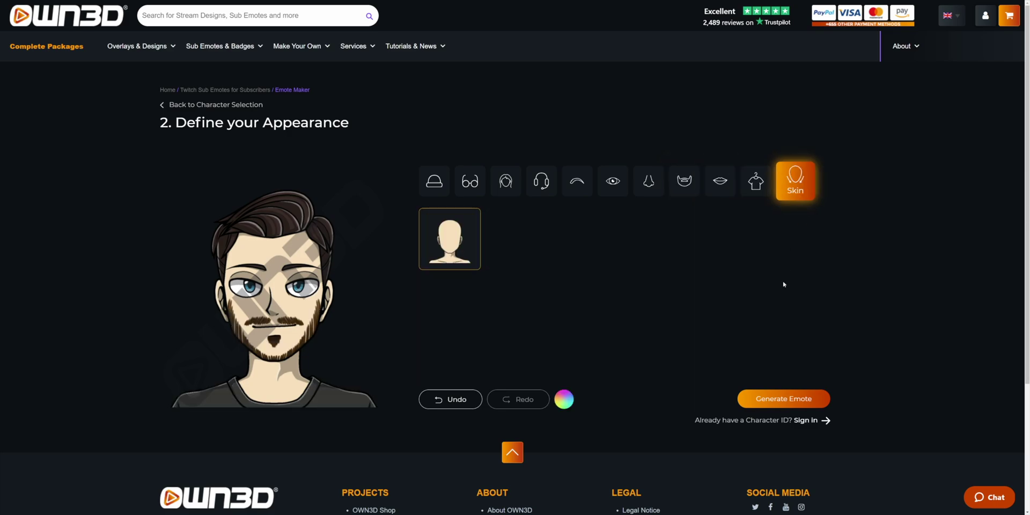
Generate the emotes and add the MONEY and 10/10 emotes to the package
click(784, 398)
click(301, 370)
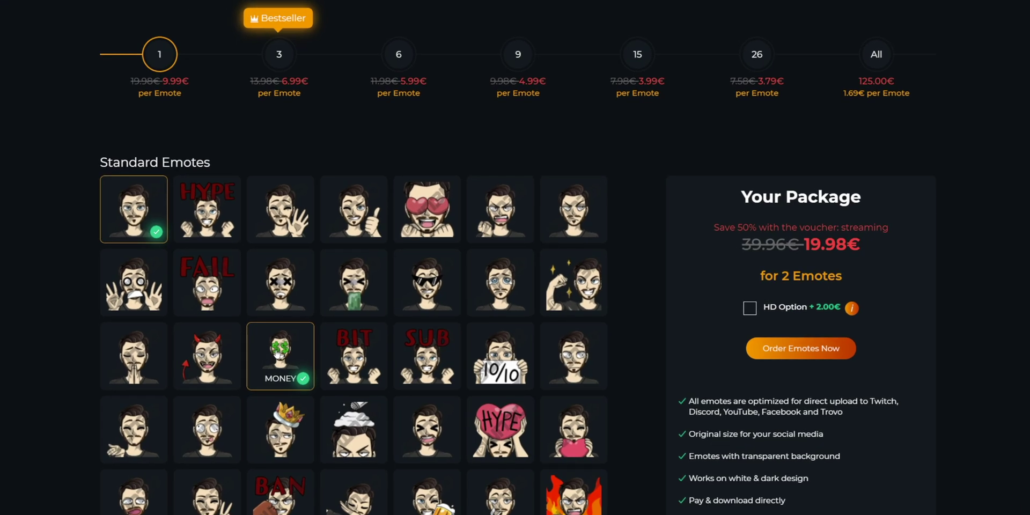
click(501, 370)
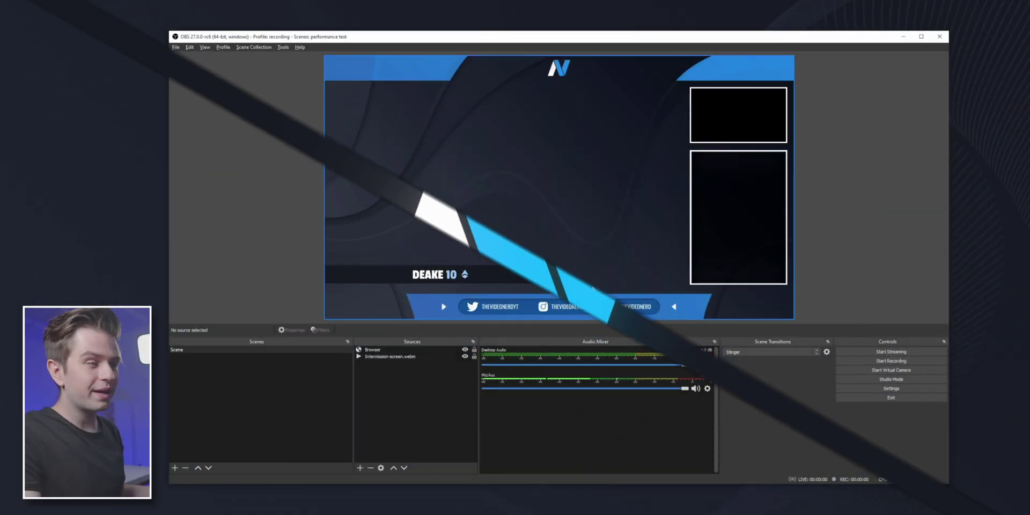
Switch to OBS and choose Microphone (Blue Snowball) as the Mic/Auxiliary Audio device in the audio settings
click(892, 388)
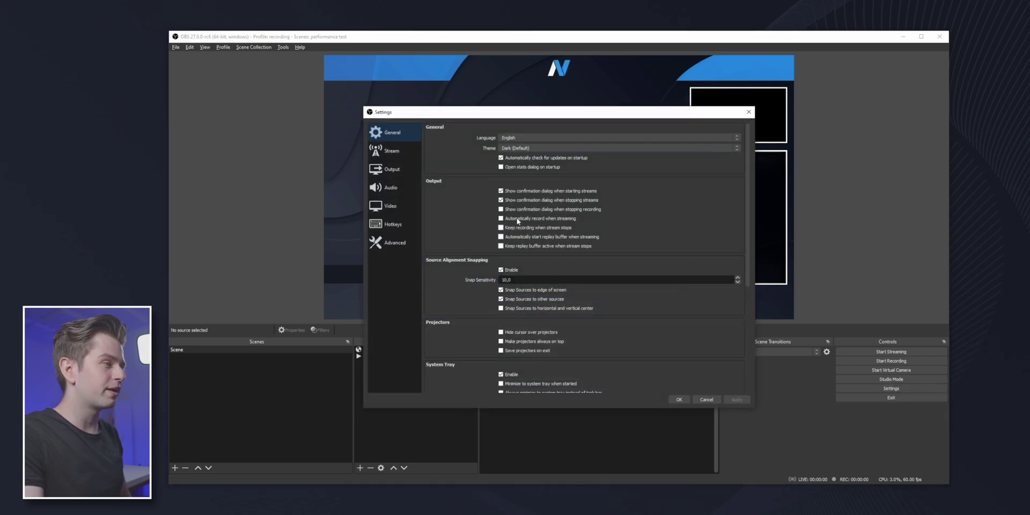
key(Escape)
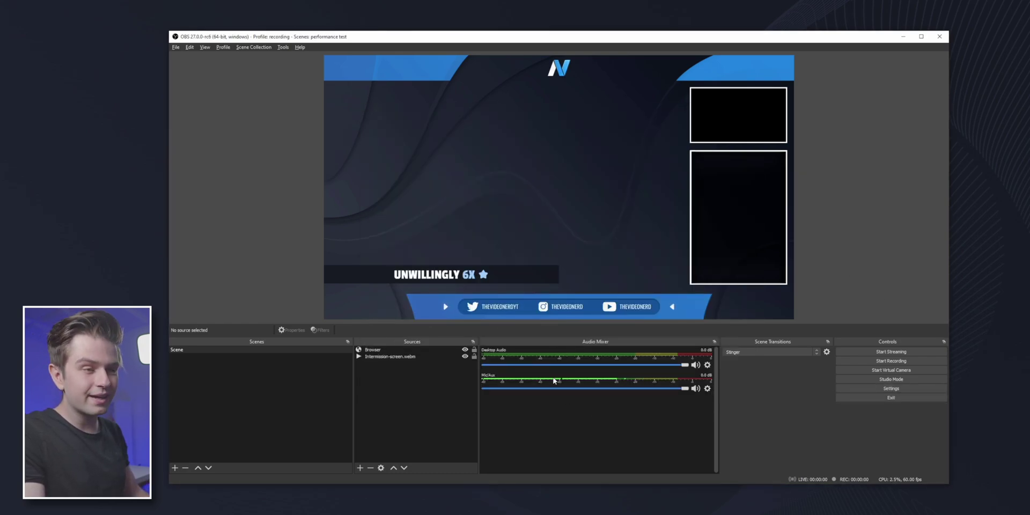
click(891, 388)
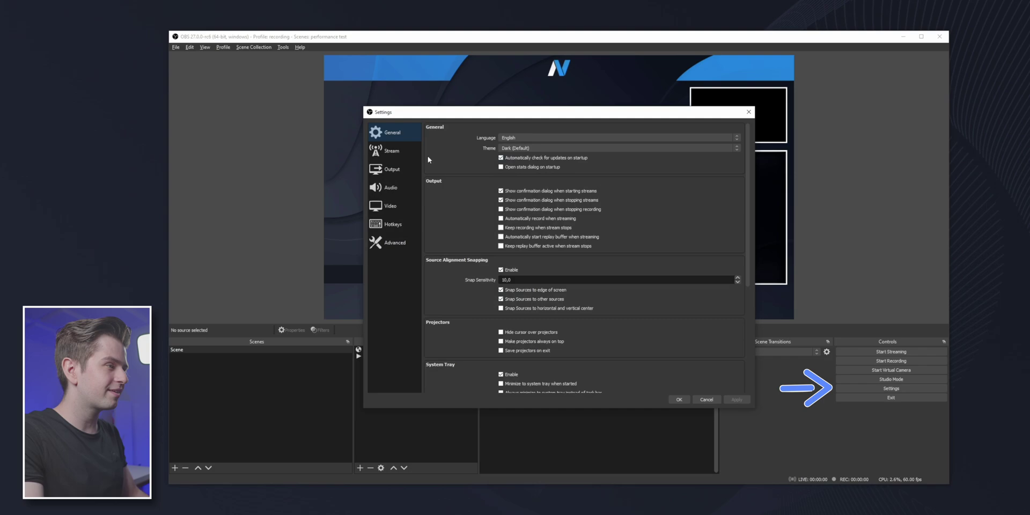
click(392, 191)
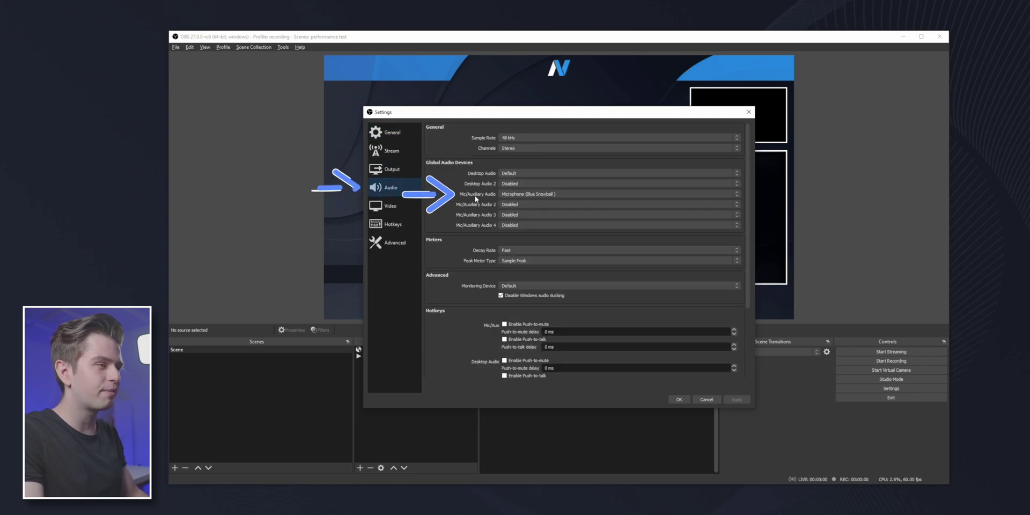
click(538, 194)
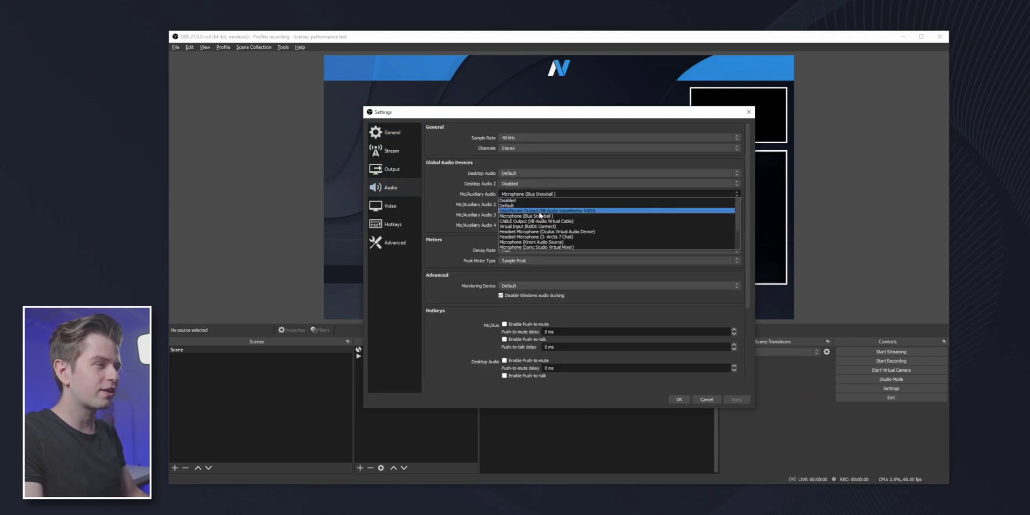
click(538, 216)
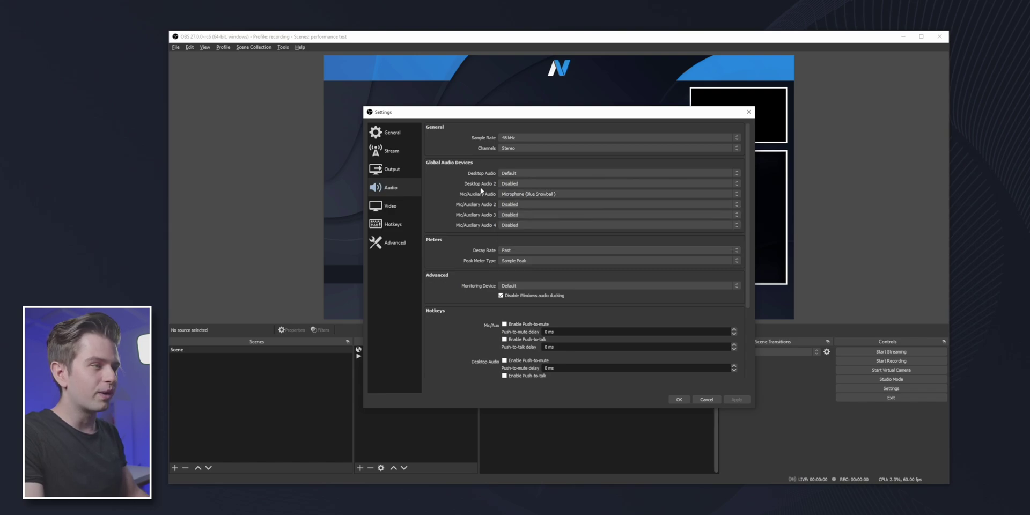
Set Desktop Audio to Default, check the active Windows playback device, and confirm the audio settings
click(573, 173)
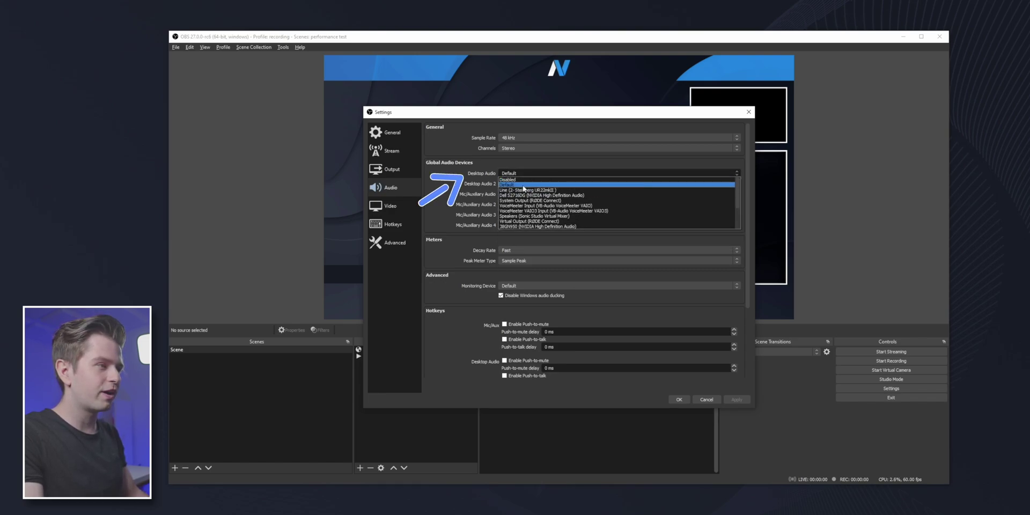
click(523, 185)
click(531, 194)
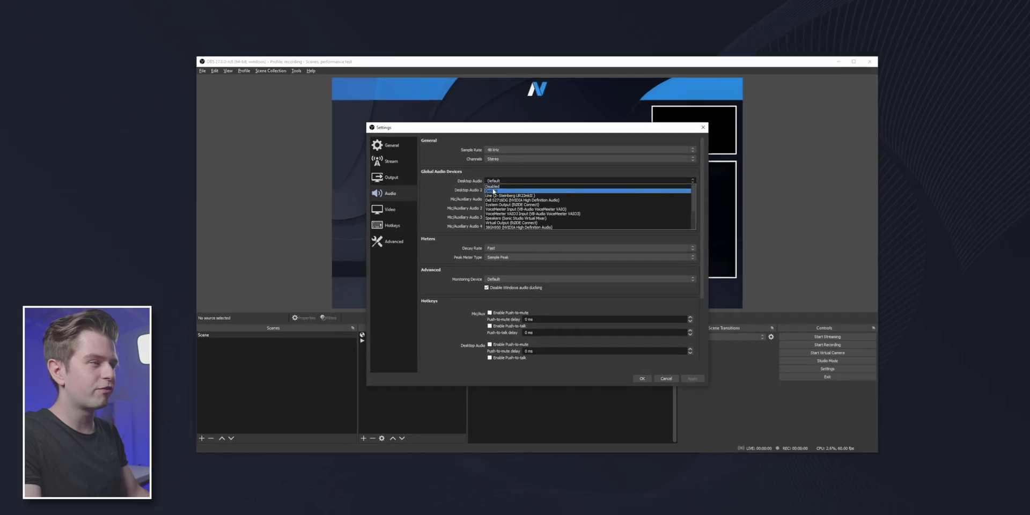
click(568, 192)
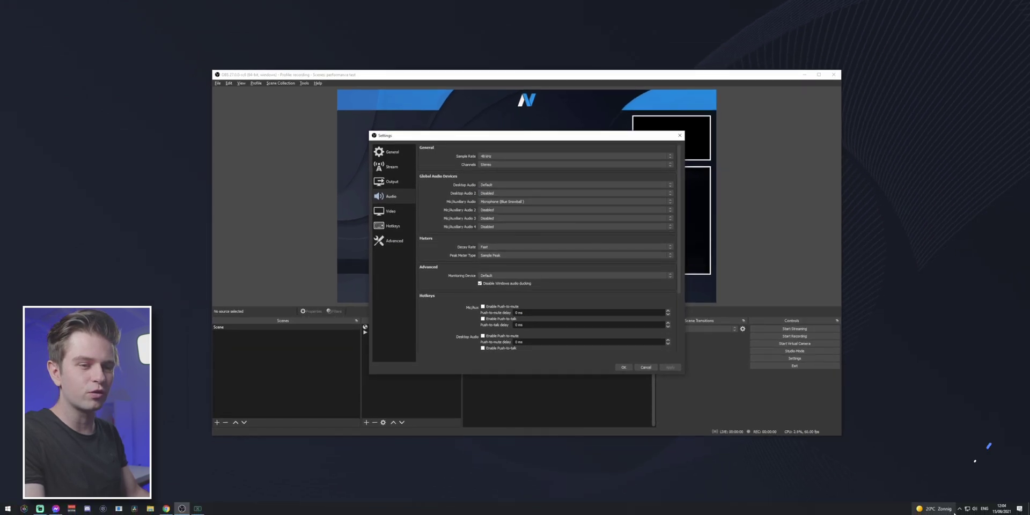
click(974, 508)
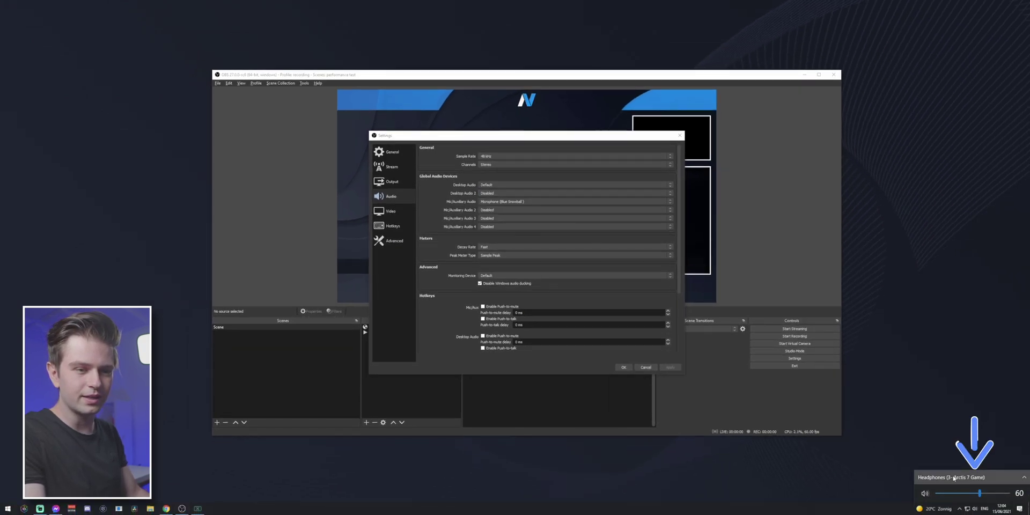
click(624, 366)
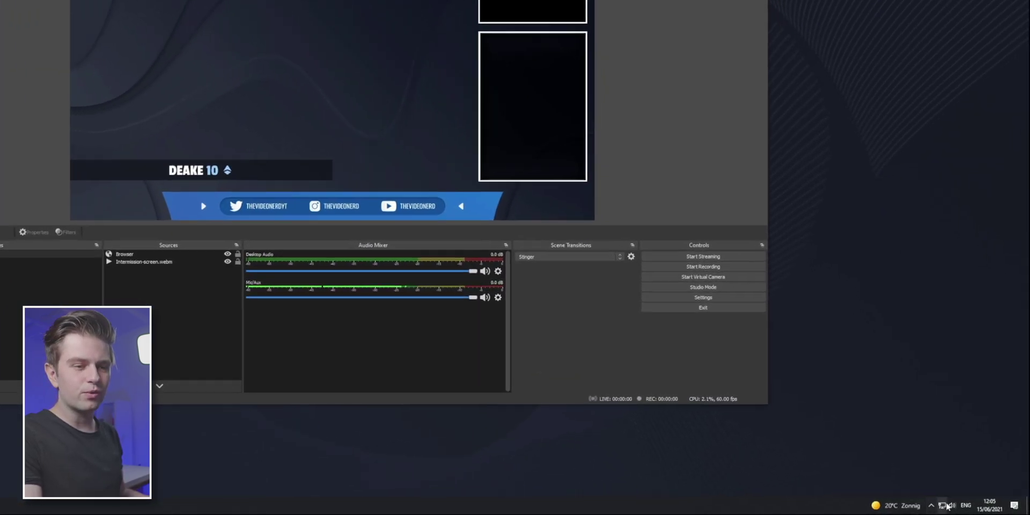
Check the Blue Snowball microphone's input level in the Windows recording device properties and close the sound settings
right_click(975, 509)
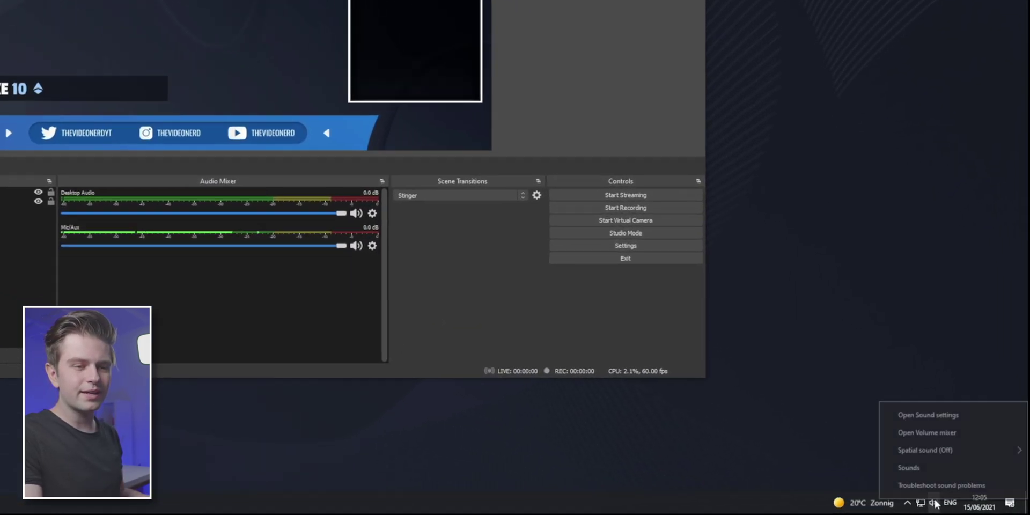
click(911, 467)
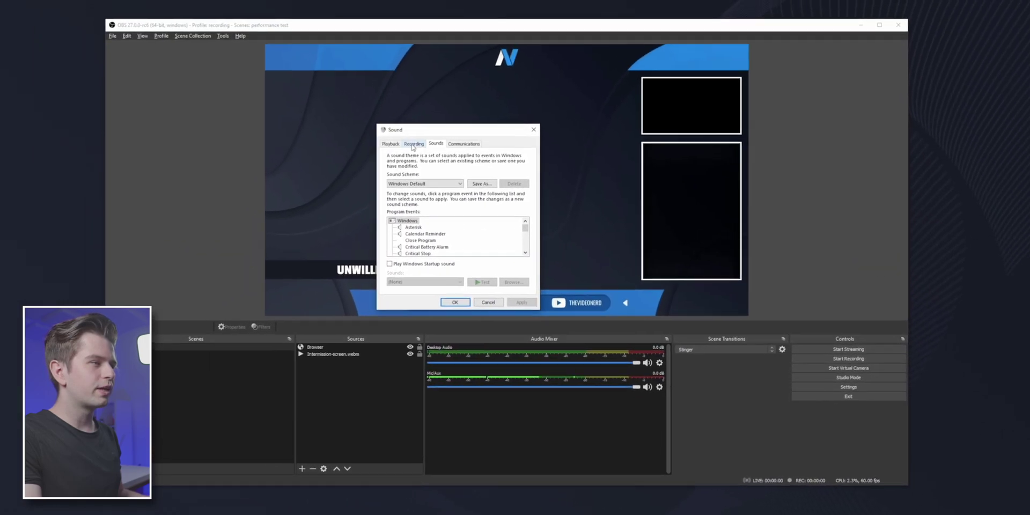
click(423, 145)
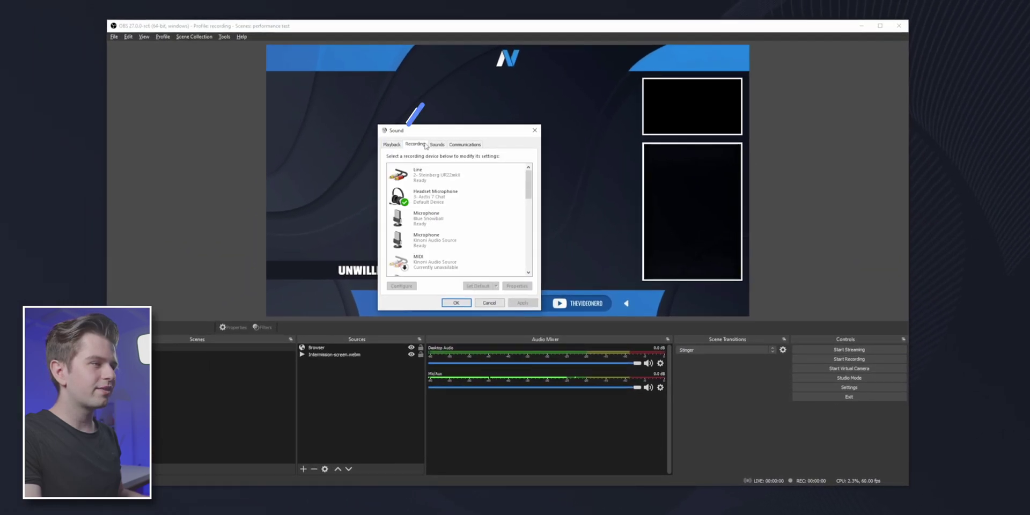
click(424, 220)
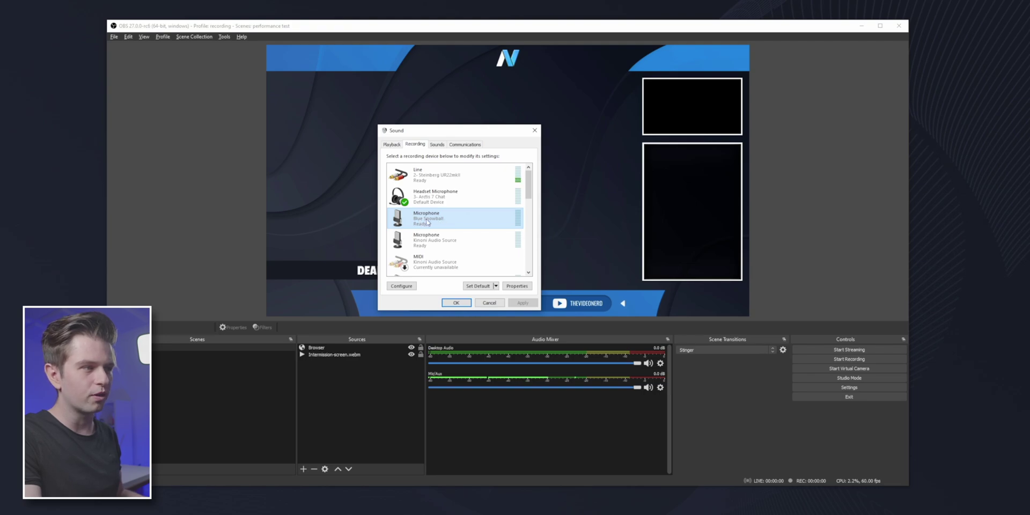
double_click(430, 215)
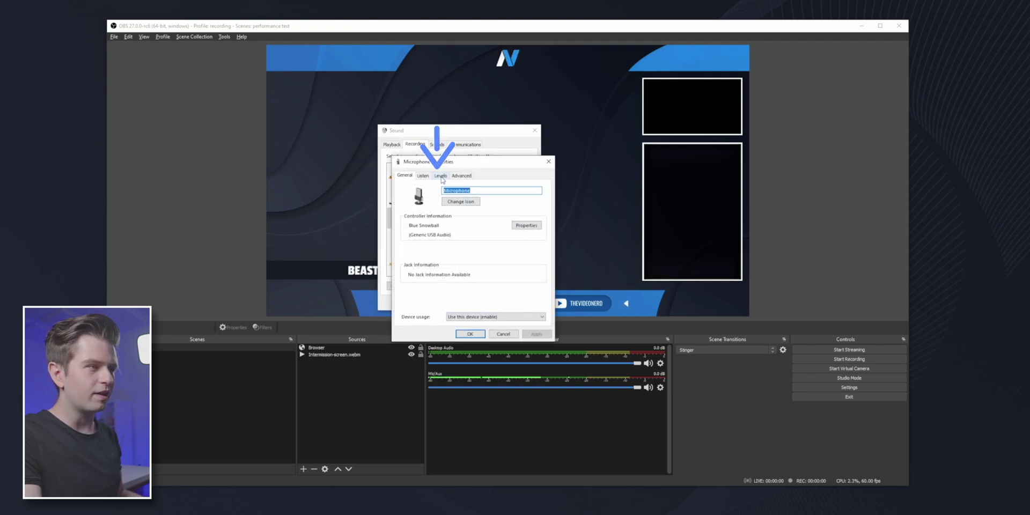
click(440, 176)
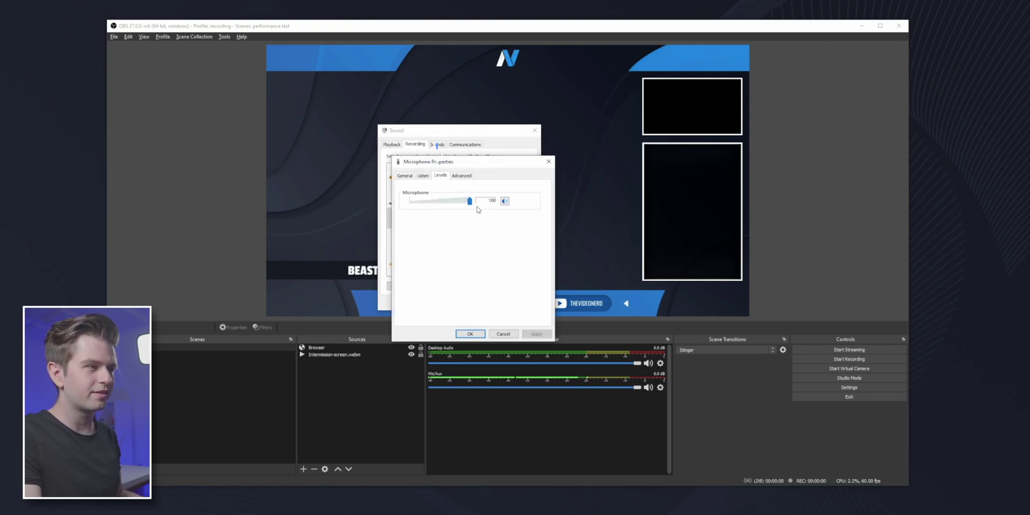
click(475, 334)
click(456, 299)
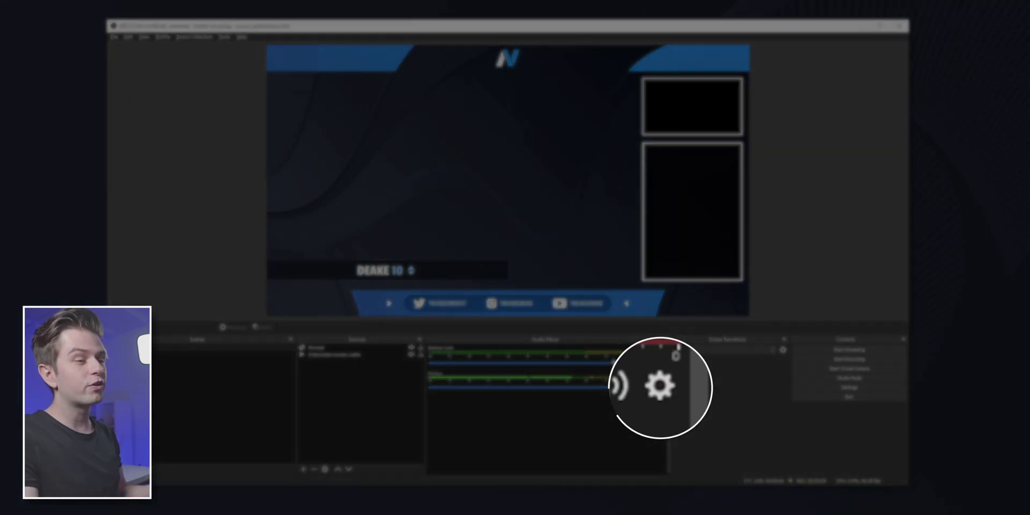
Check the audio monitoring mode of Mic/Aux in the Advanced Audio Properties, and close them
click(660, 386)
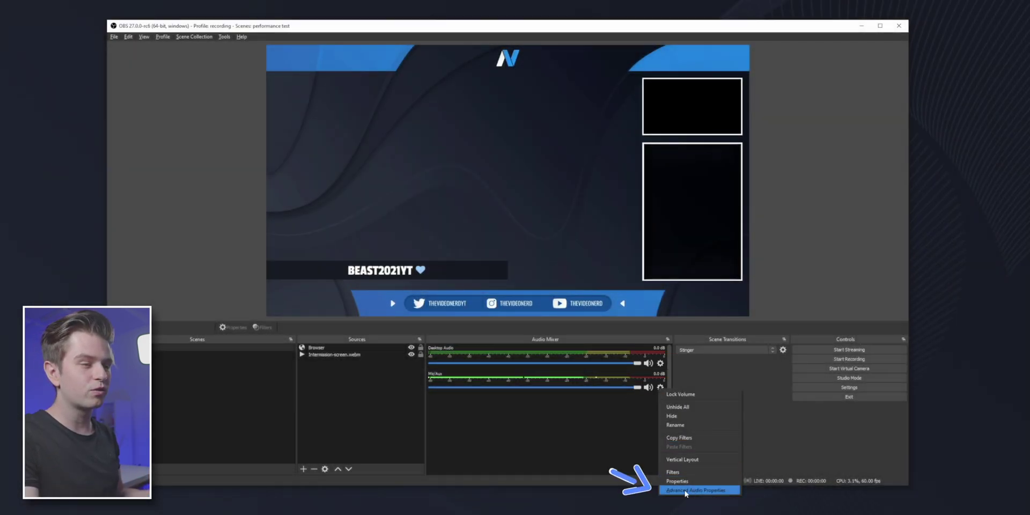
click(706, 490)
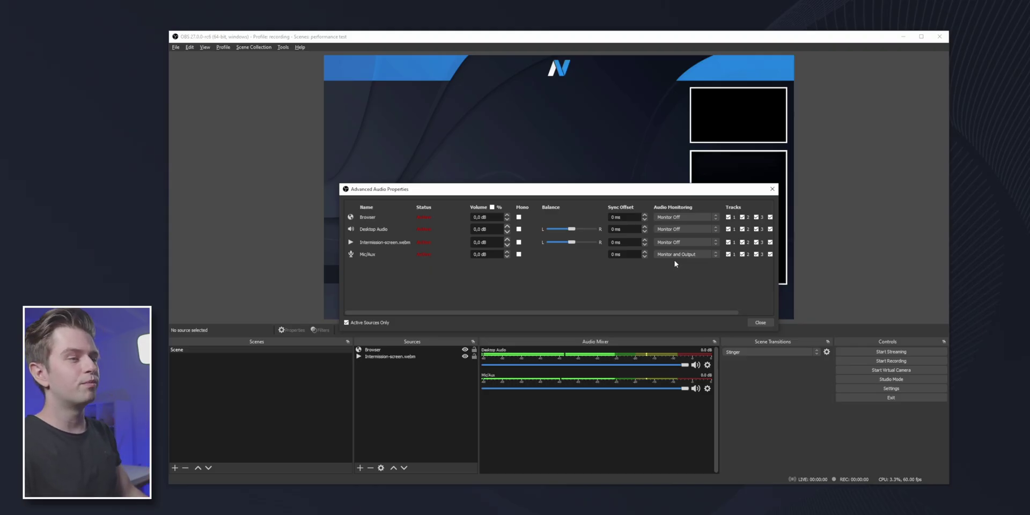
click(760, 323)
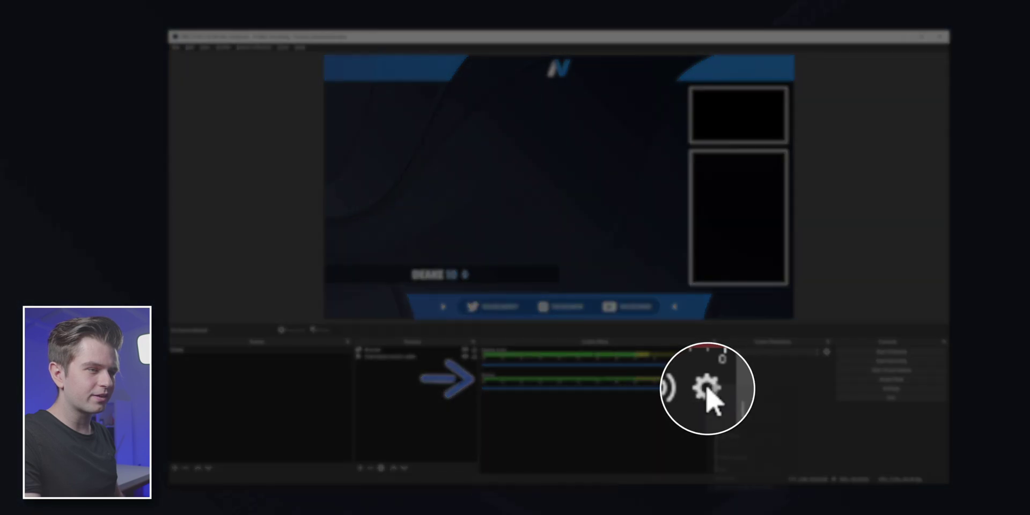
Add a Gain filter with its default name to Mic/Aux and move the filters window clear of the audio mixer
click(707, 388)
click(719, 469)
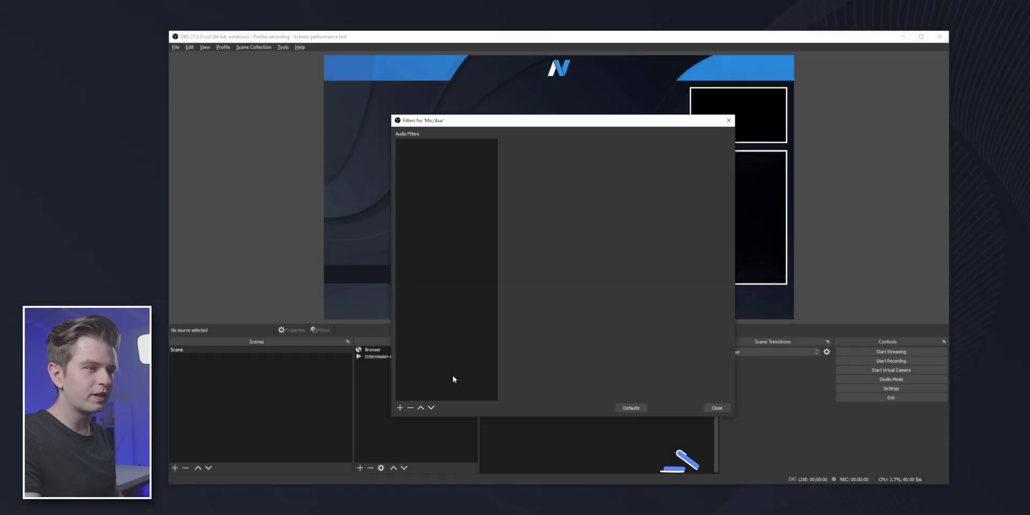
click(399, 408)
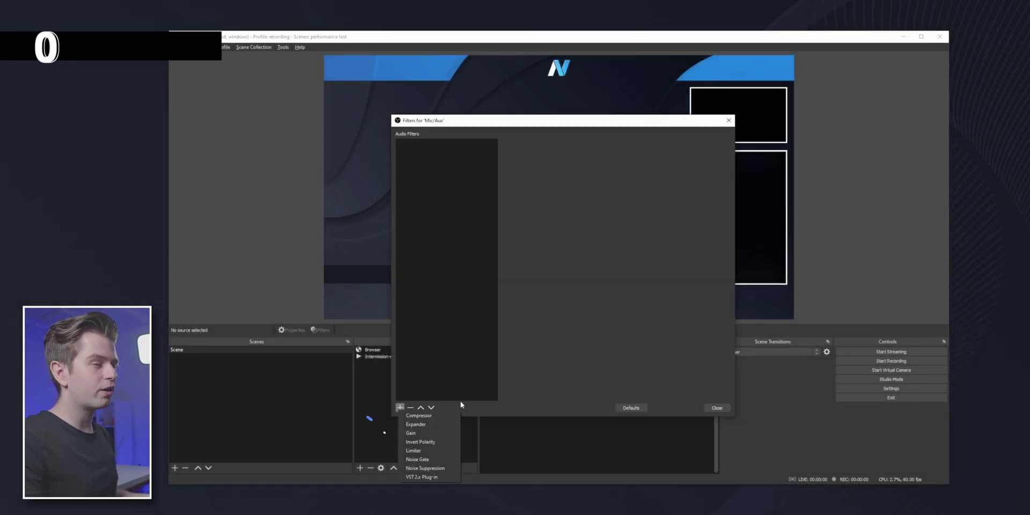
click(433, 433)
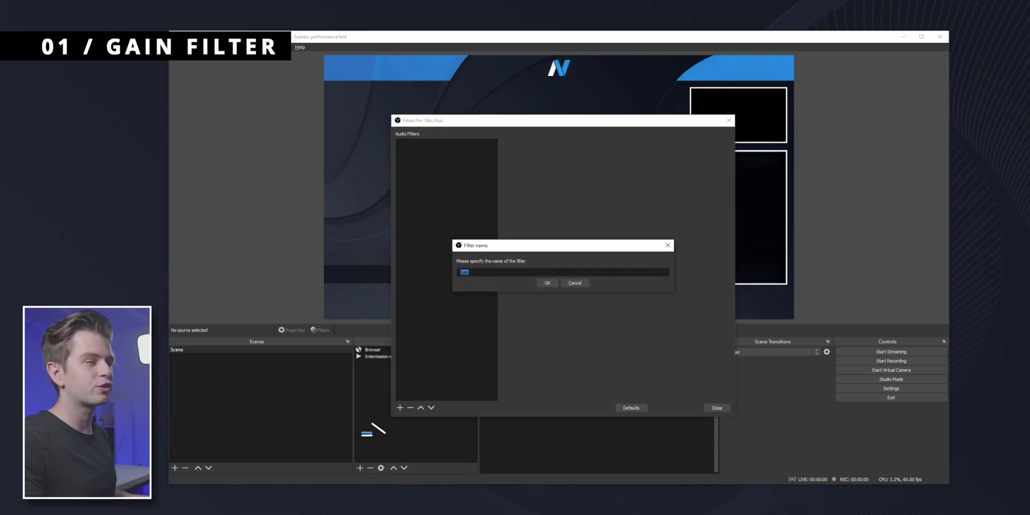
click(547, 283)
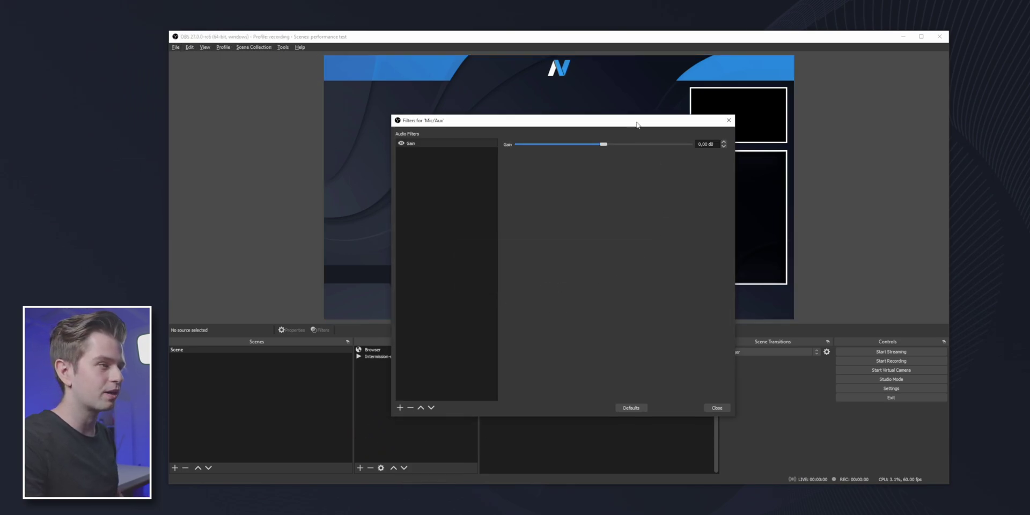
drag(635, 123, 368, 123)
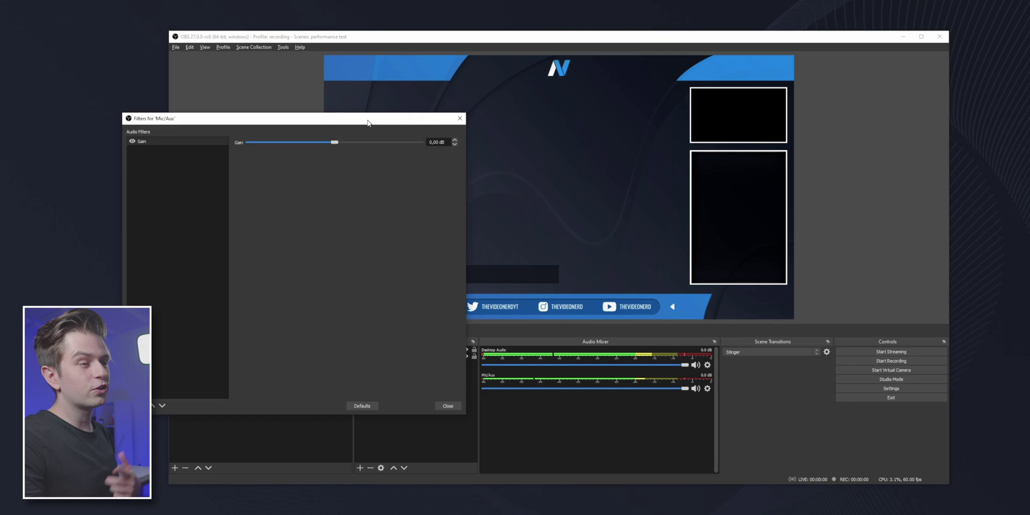
Check the audio monitoring settings of the sources in the Advanced Audio Properties, and close them
click(707, 389)
click(741, 488)
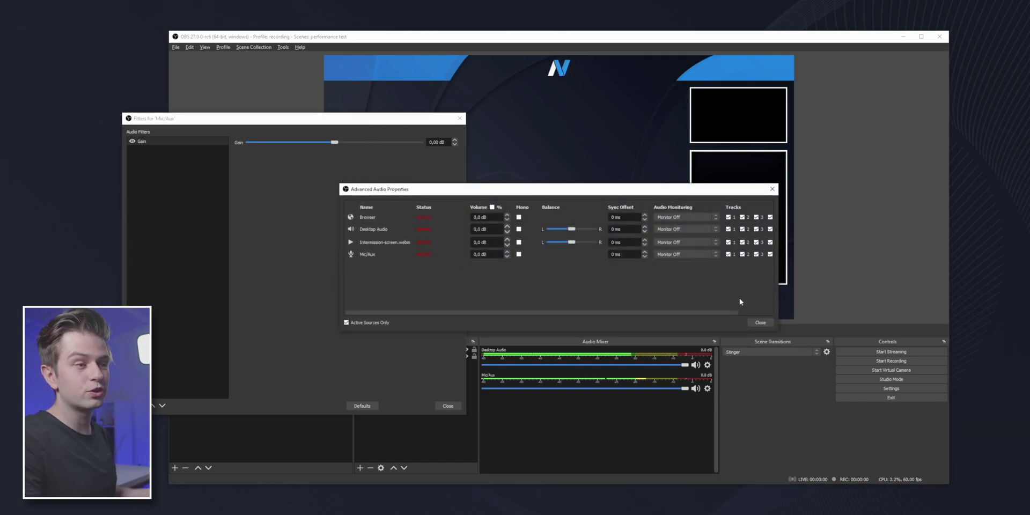
click(760, 322)
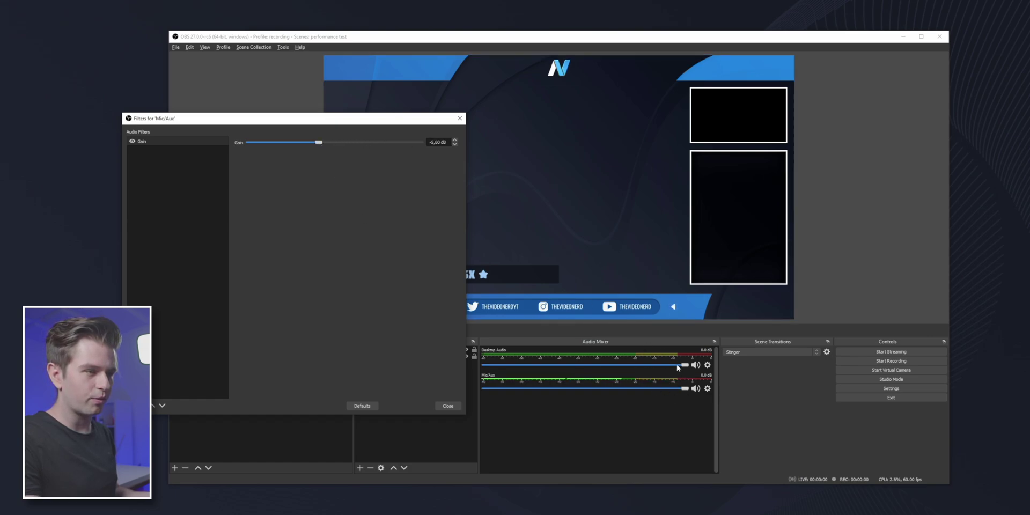
Set the Gain filter to 0 dB and add a VST 2.x Plug-in filter with its default name to Mic/Aux
double_click(437, 142)
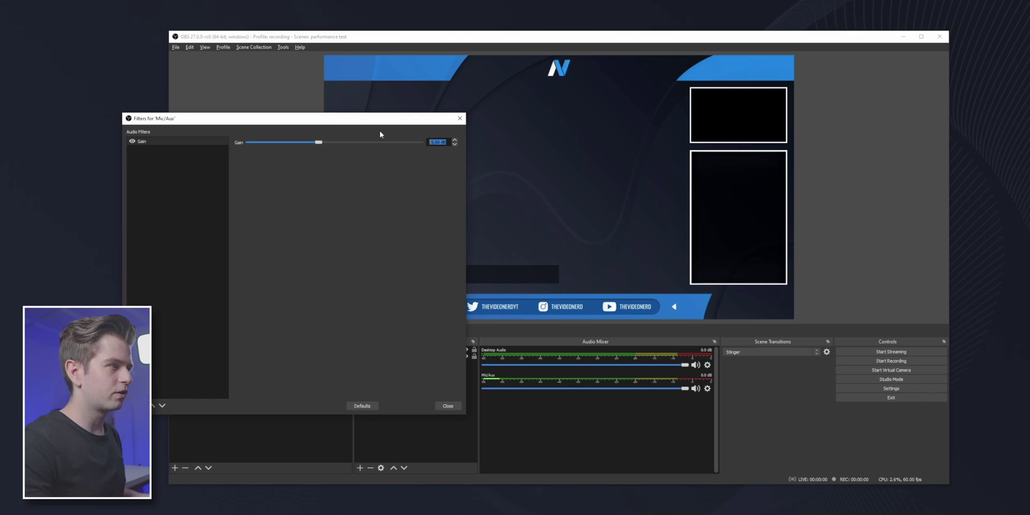
text(0)
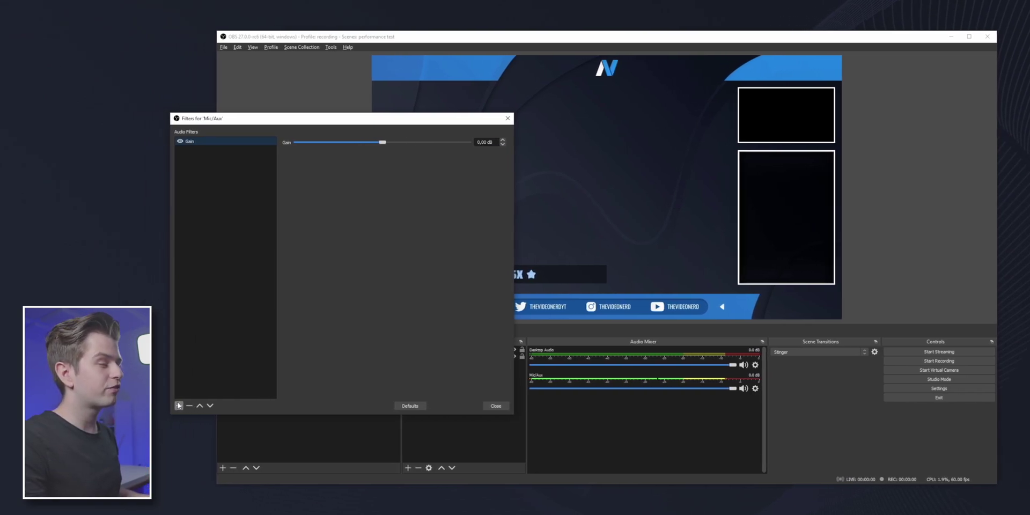
click(130, 405)
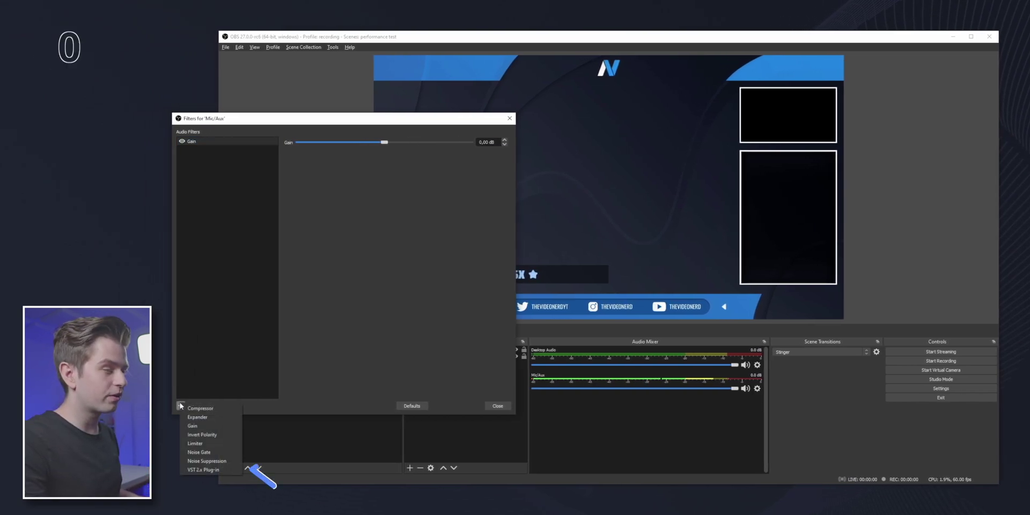
click(203, 469)
click(328, 281)
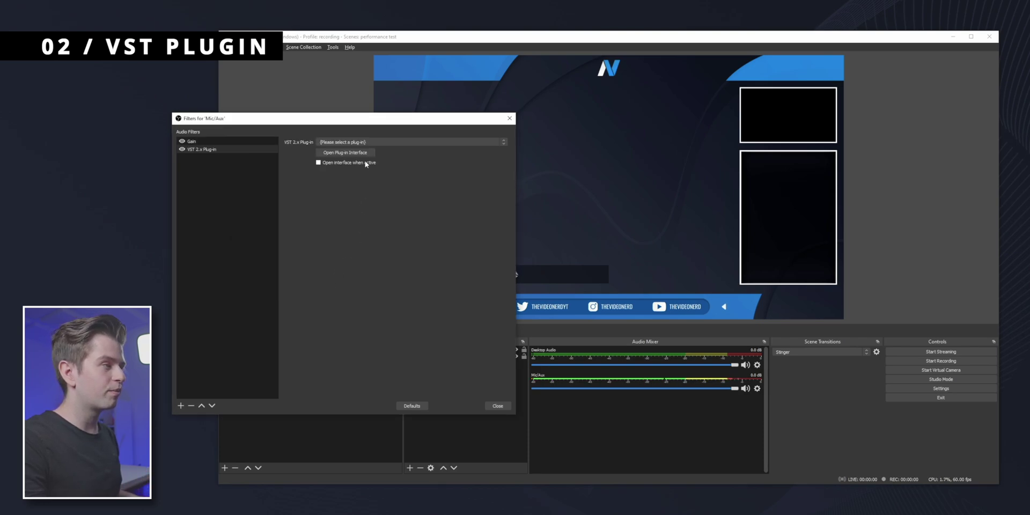
Check the available VST plug-ins and the filter types that can be added to Mic/Aux, selecting none
click(356, 142)
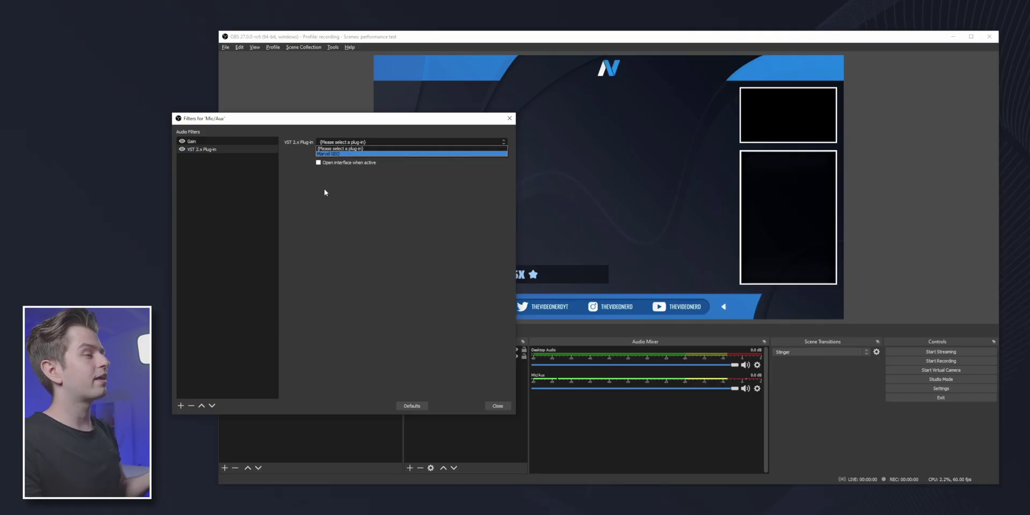
click(324, 189)
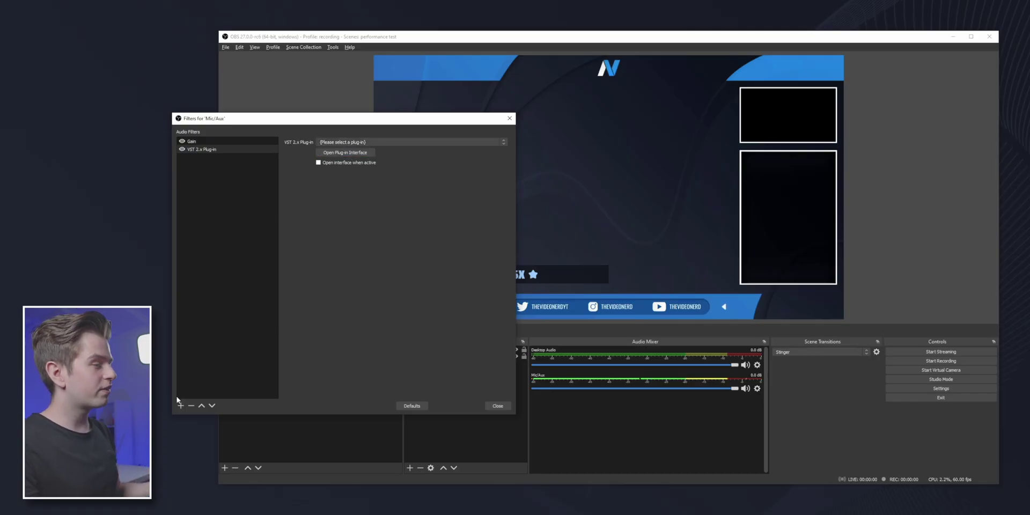
click(180, 404)
click(225, 335)
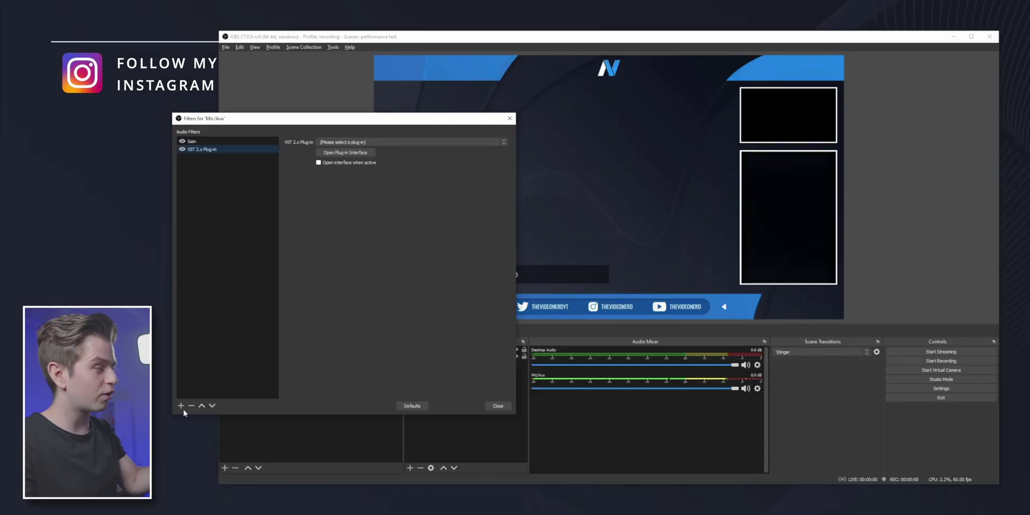
click(181, 404)
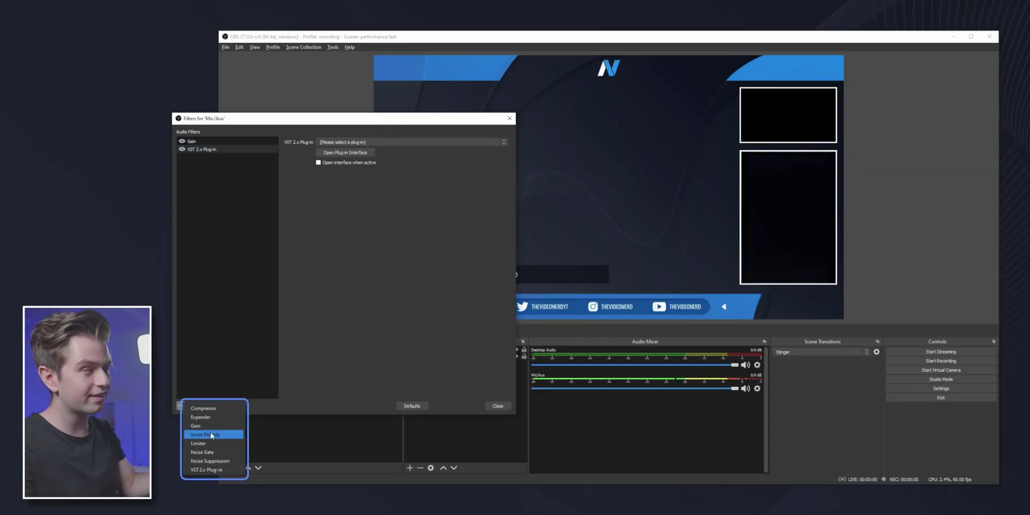
key(Escape)
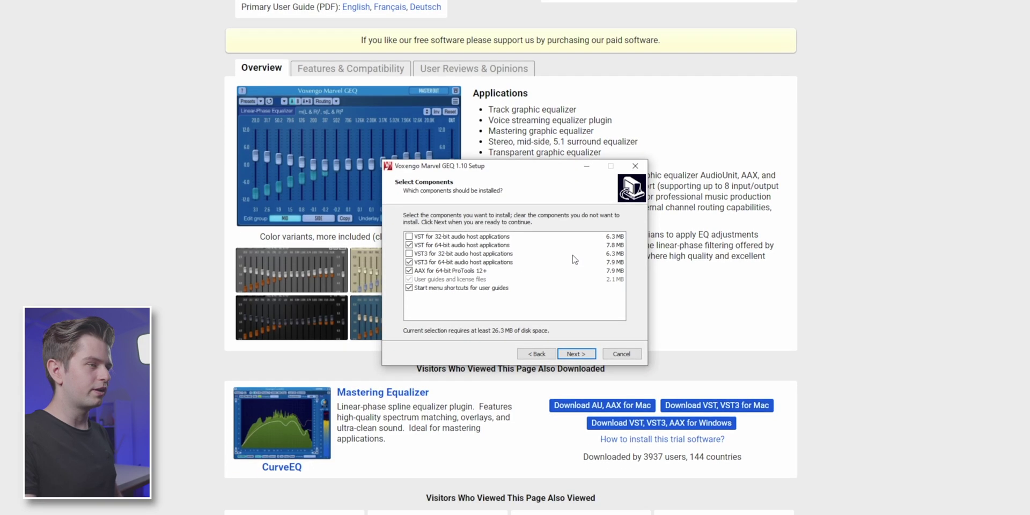
Switch to the Voxengo Marvel GEQ 1.10 setup and proceed with the preset components and the 64-bit VST folder C:\Program Files\Common Files\VST2\Voxengo
click(582, 355)
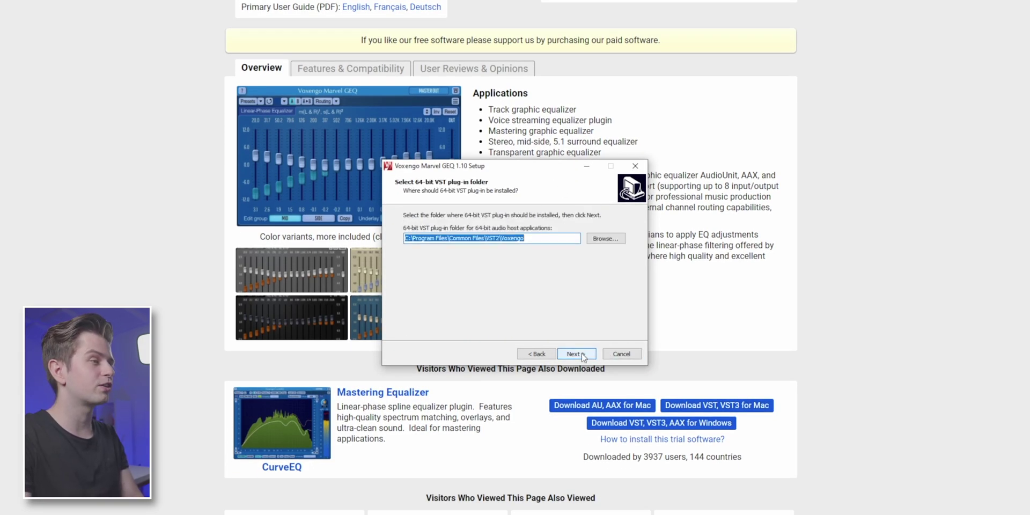
click(582, 356)
click(575, 354)
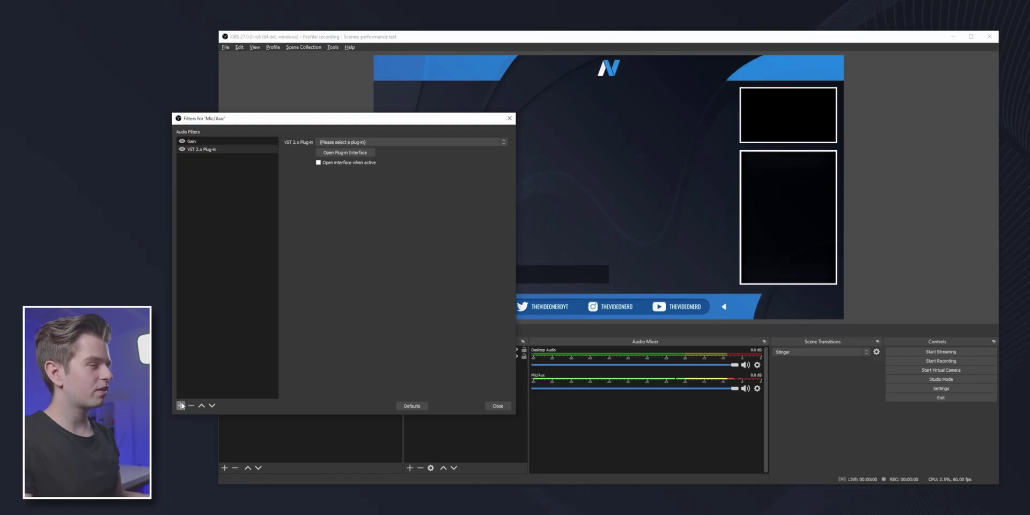
Back in OBS, choose Marvel GEQ as the VST 2.x plug-in for Mic/Aux and open its plug-in interface
click(181, 406)
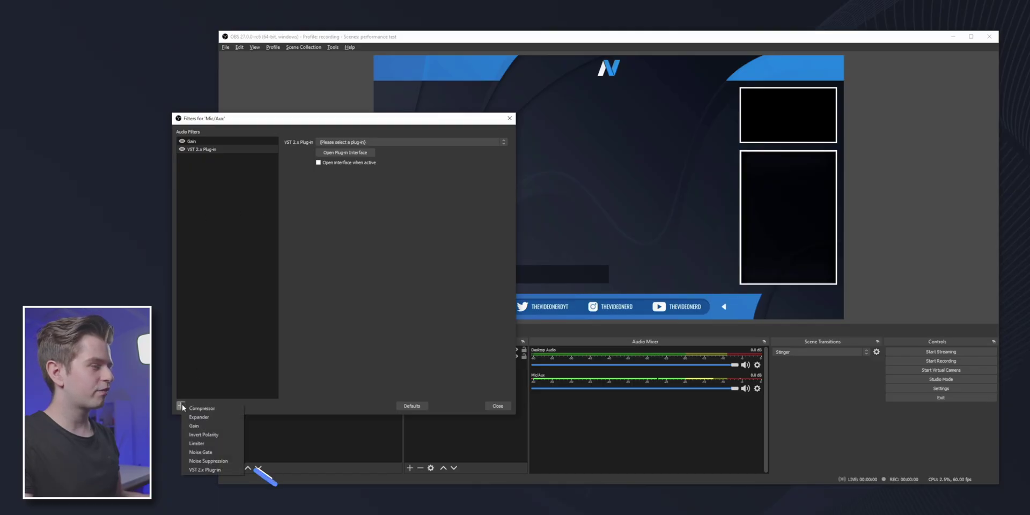
click(225, 219)
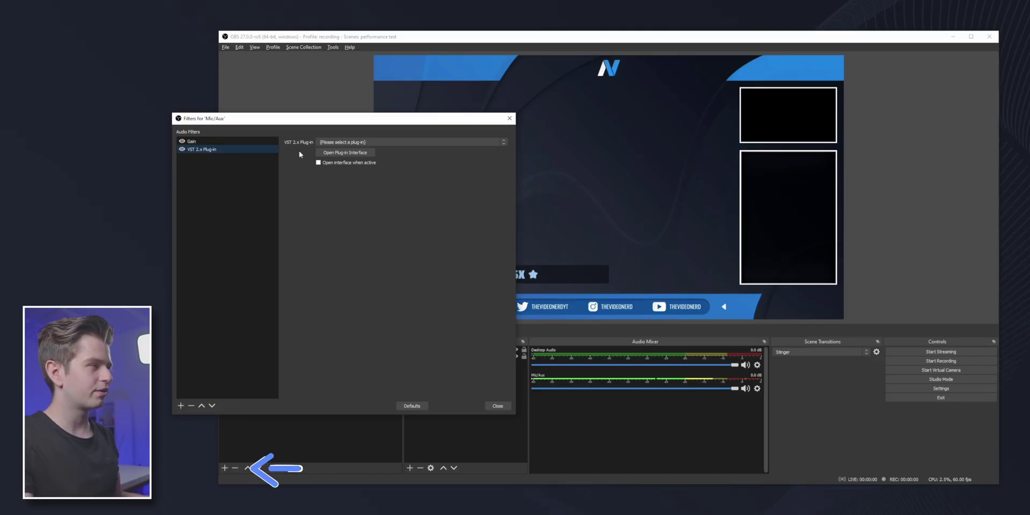
click(344, 142)
click(339, 154)
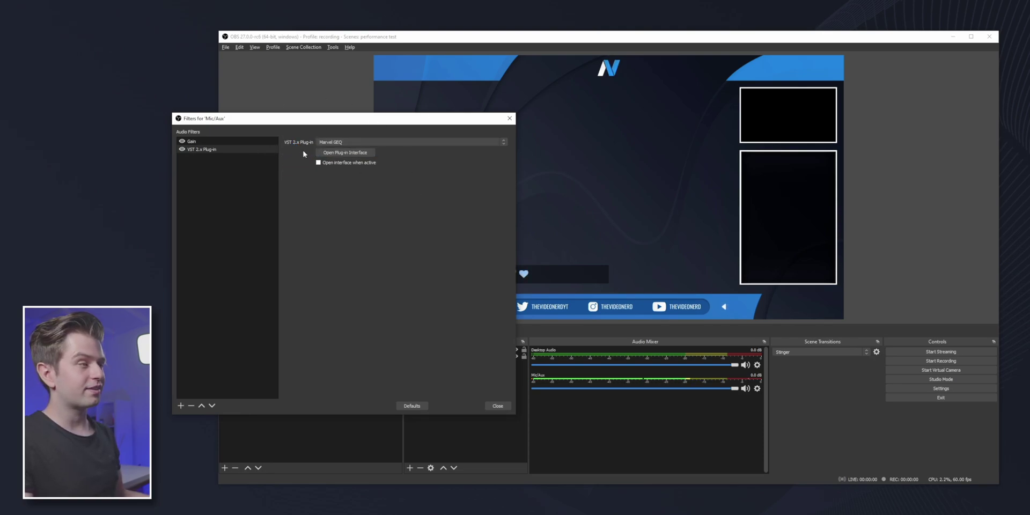
click(346, 153)
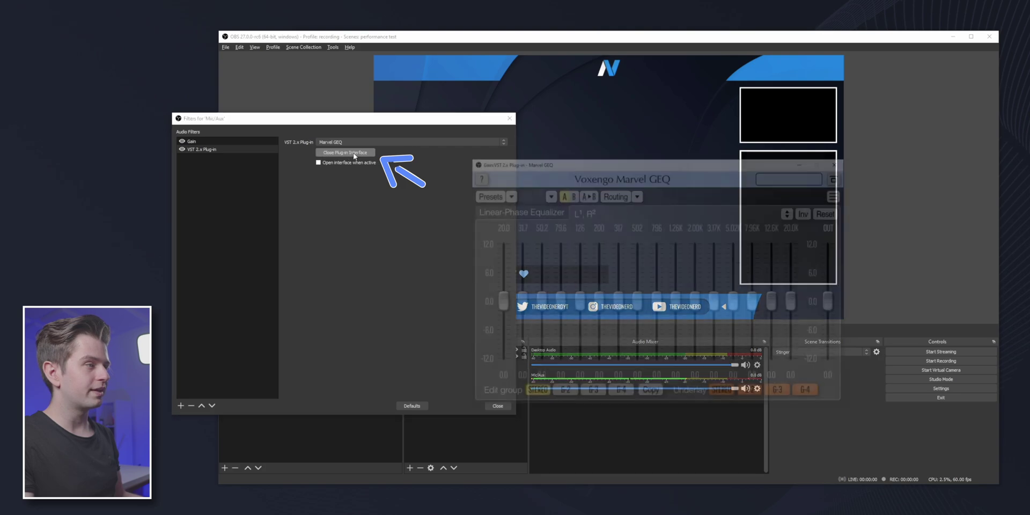
Load the Brighter and Bassy preset from the Session Bank and close the Preset Manager
click(485, 195)
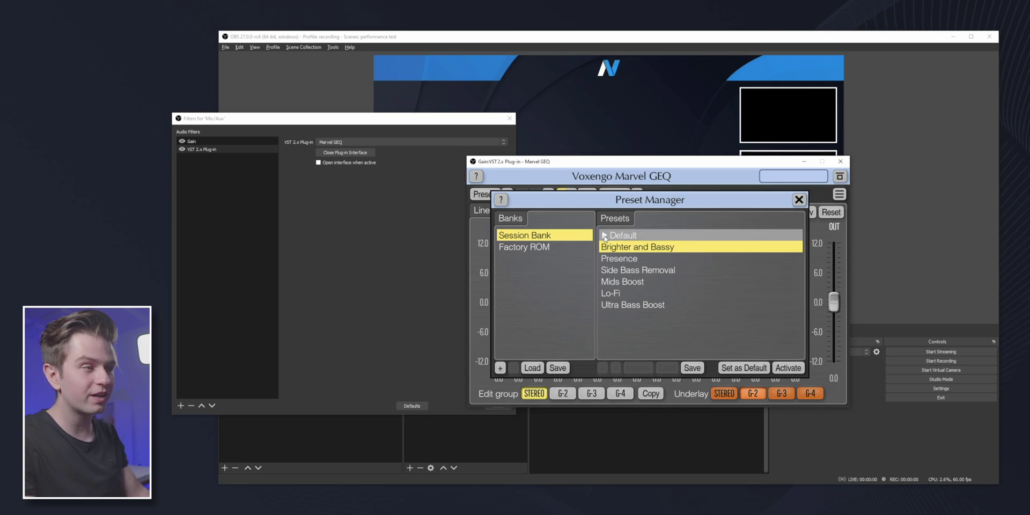
double_click(631, 248)
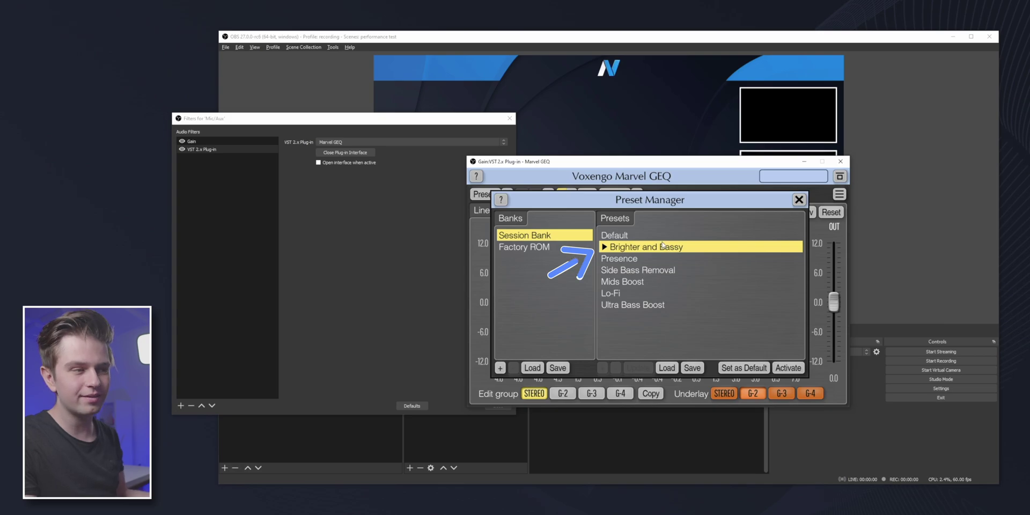
click(799, 200)
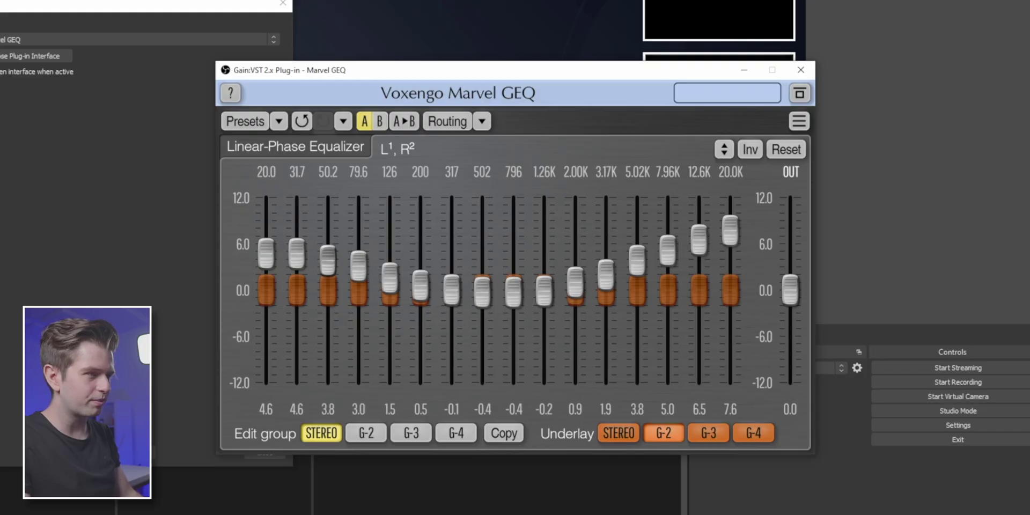
Shape the equalizer's six bands from 20 to 200 Hz to about 4.9, 5.5, 6.6, 5.6, 4.2 and 2.7 dB
drag(327, 261, 266, 262)
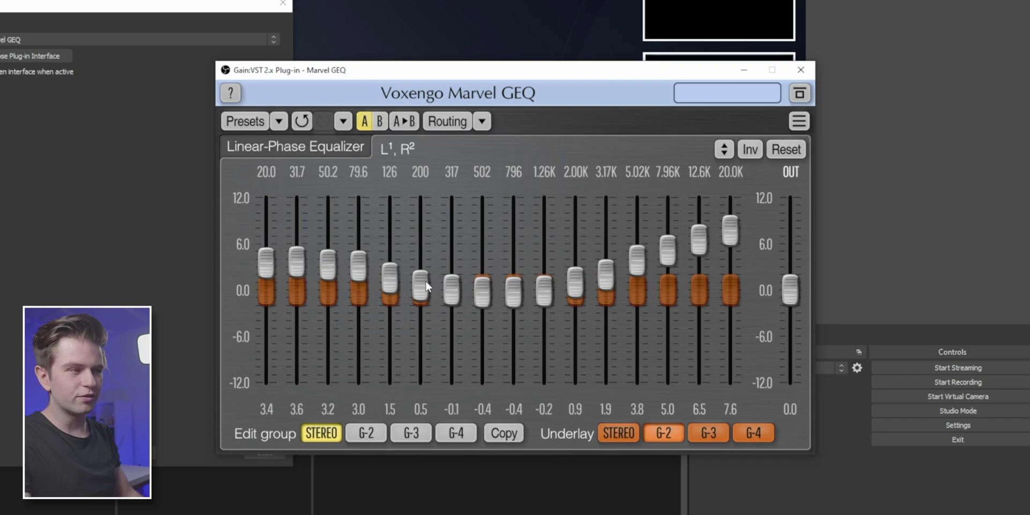
drag(428, 296, 389, 256)
drag(328, 238, 296, 258)
drag(266, 263, 266, 260)
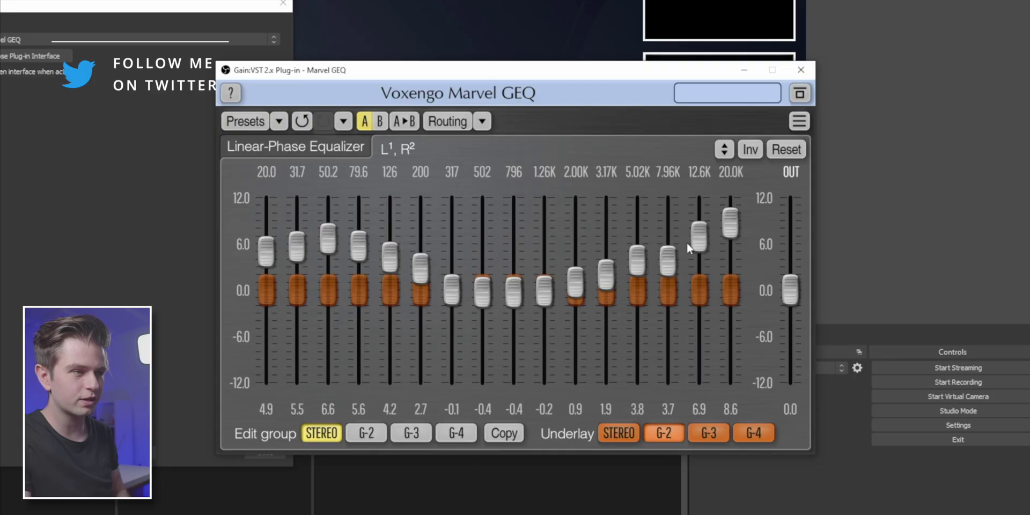
Lower the 12.6K band to about 4.8 and the 20.0K band to about 5.7 dB, and close the equalizer
drag(698, 236, 699, 252)
drag(729, 222, 730, 245)
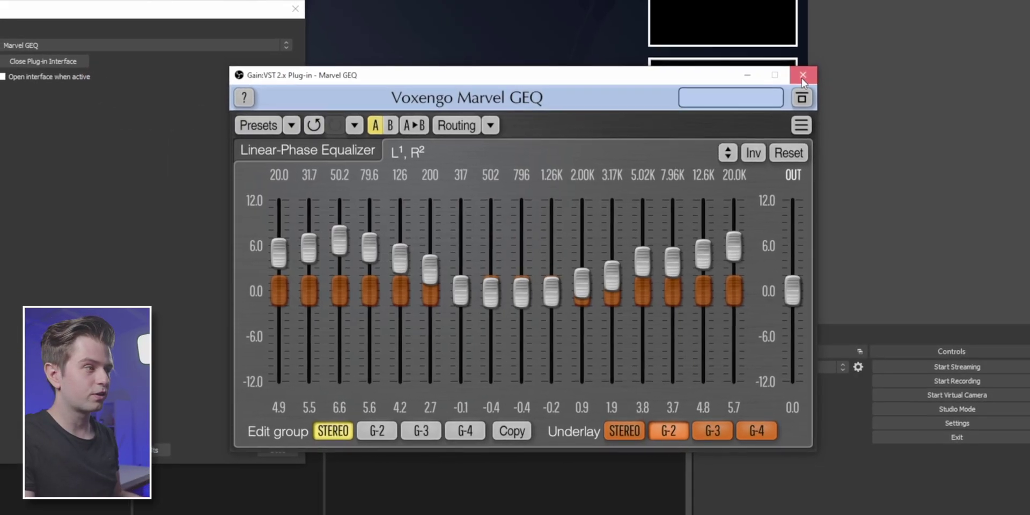
click(800, 70)
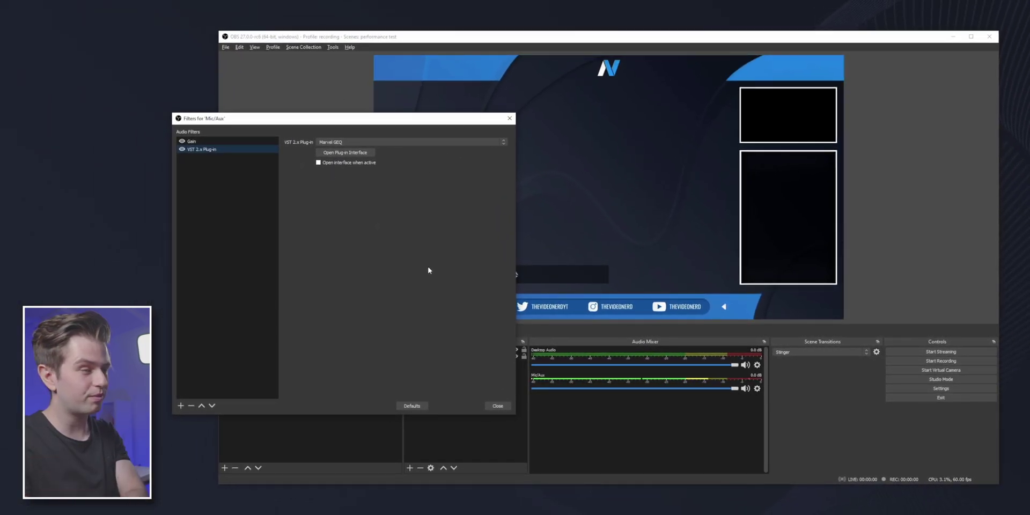
Close the filters and set the audio monitoring of Mic/Aux to Monitor and Output in the Advanced Audio Properties
click(498, 405)
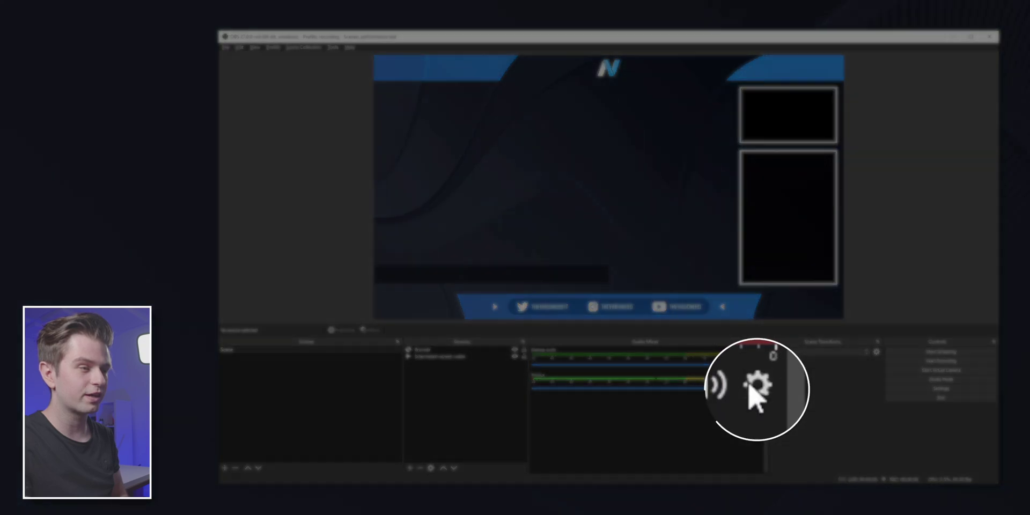
click(757, 388)
click(786, 486)
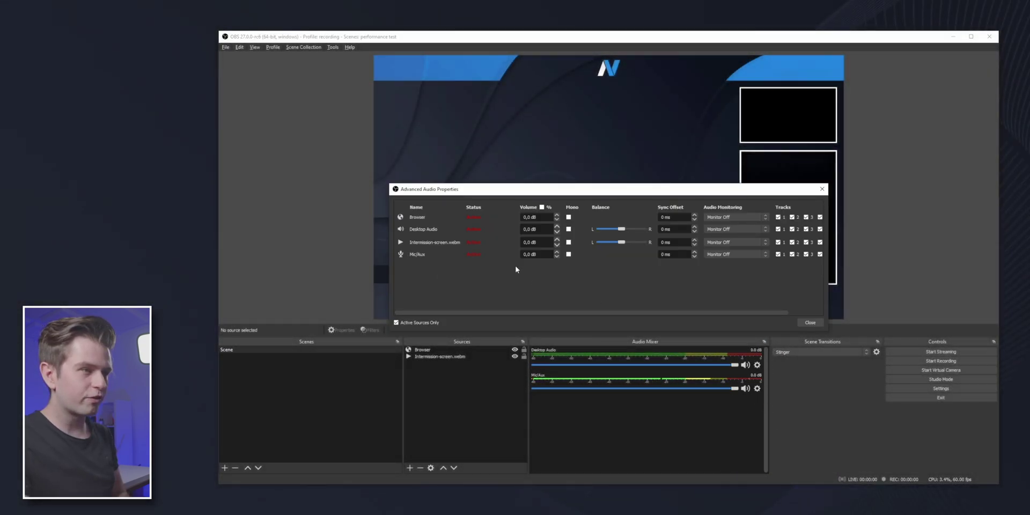
click(722, 255)
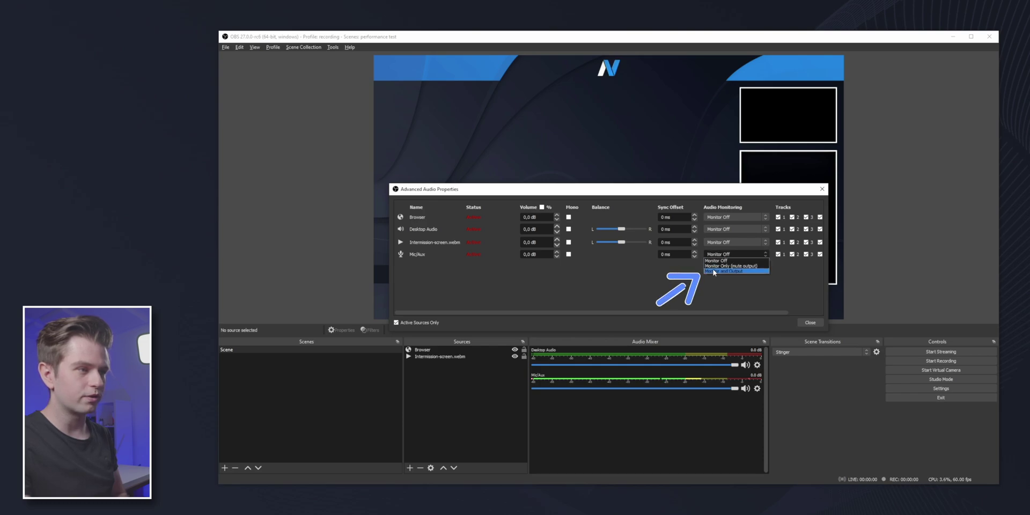
click(736, 270)
click(810, 322)
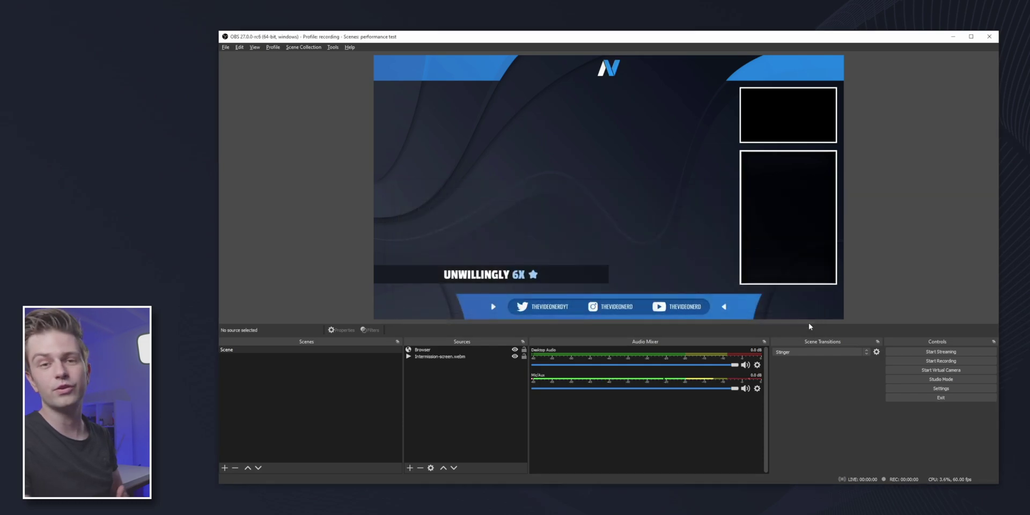
Reopen the Mic/Aux filters and add a Compressor filter with its default name
click(758, 390)
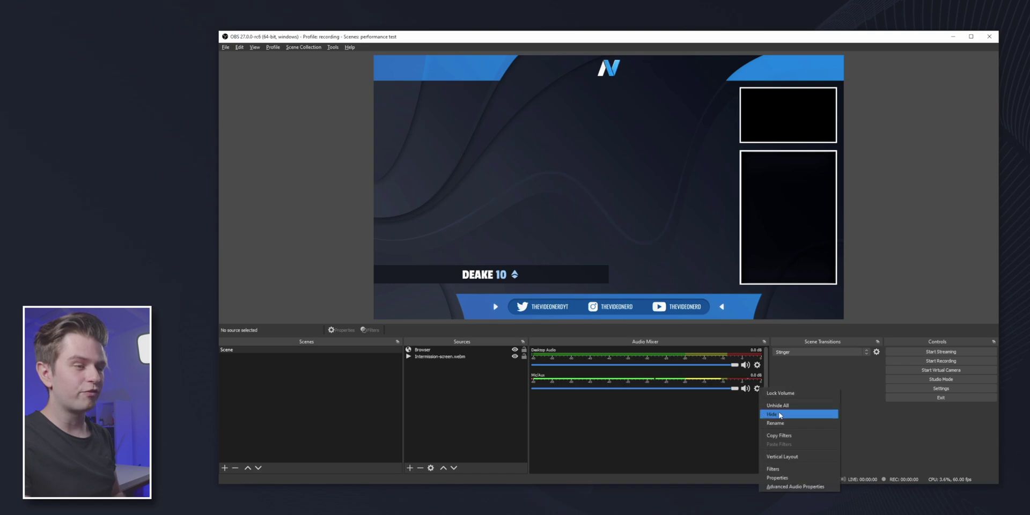
click(777, 472)
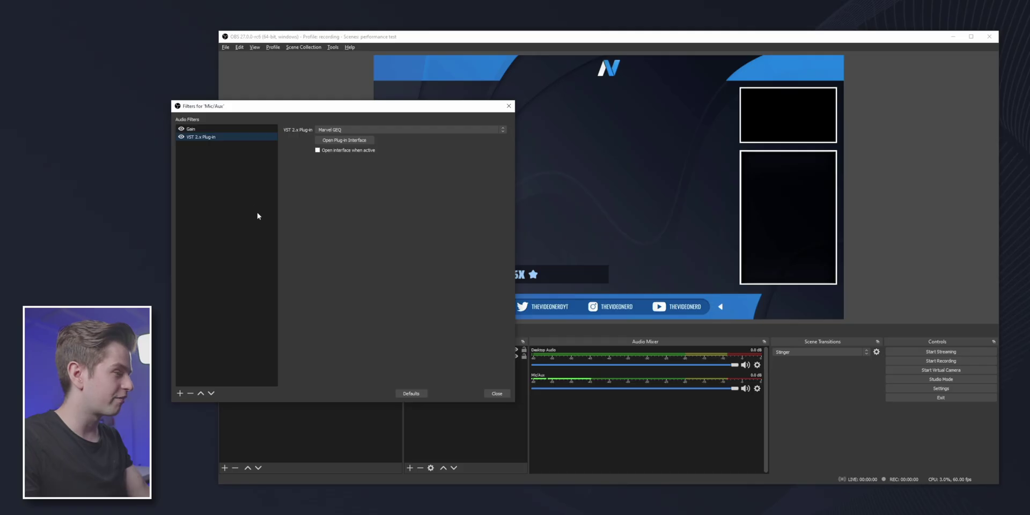
click(181, 394)
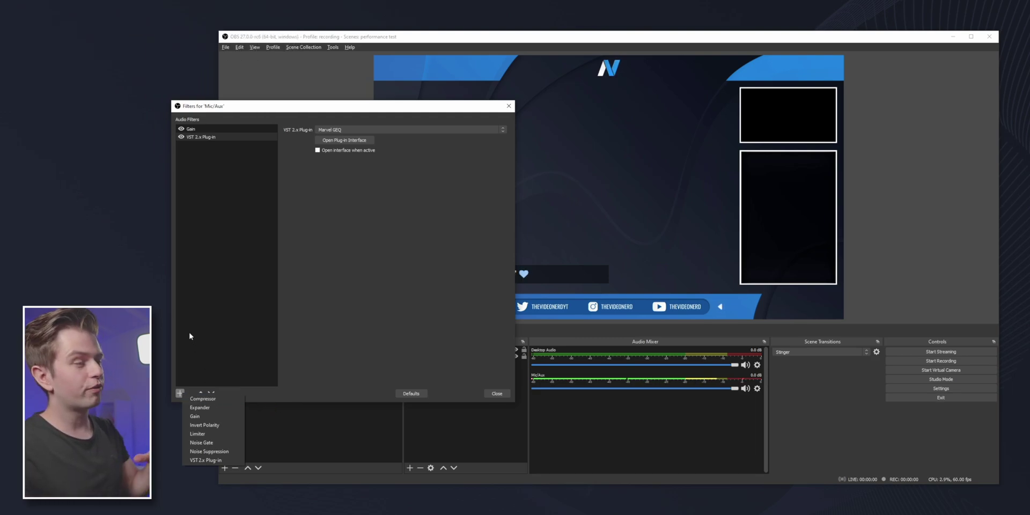
click(250, 321)
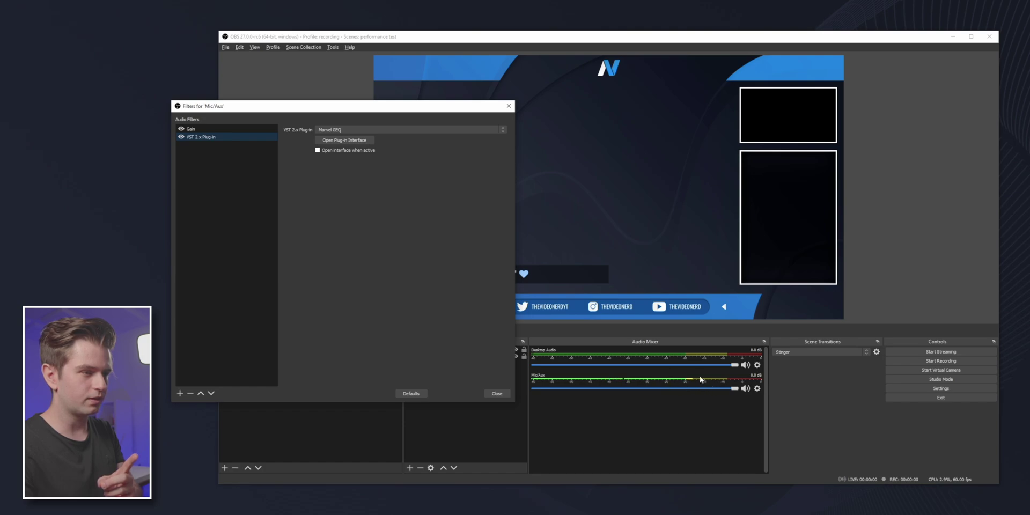
click(180, 393)
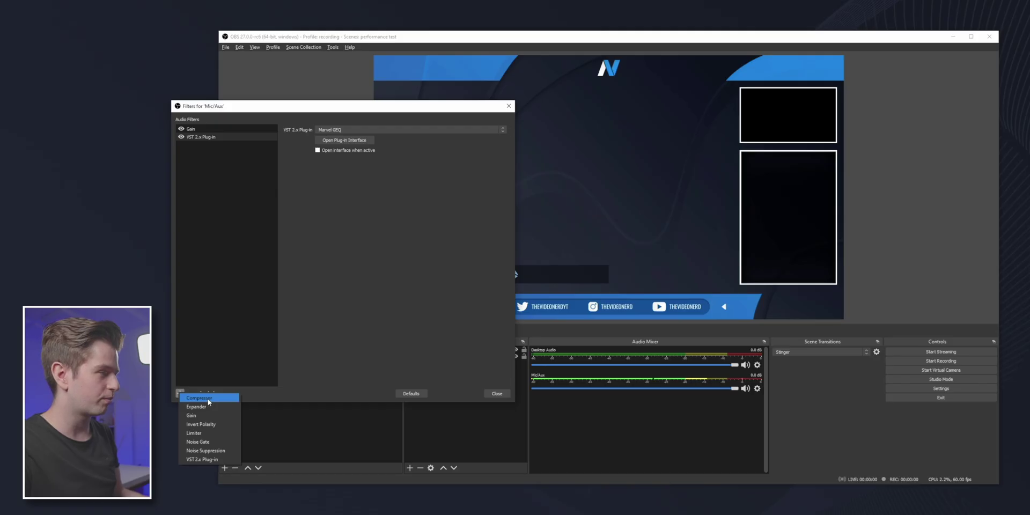
click(207, 397)
click(330, 271)
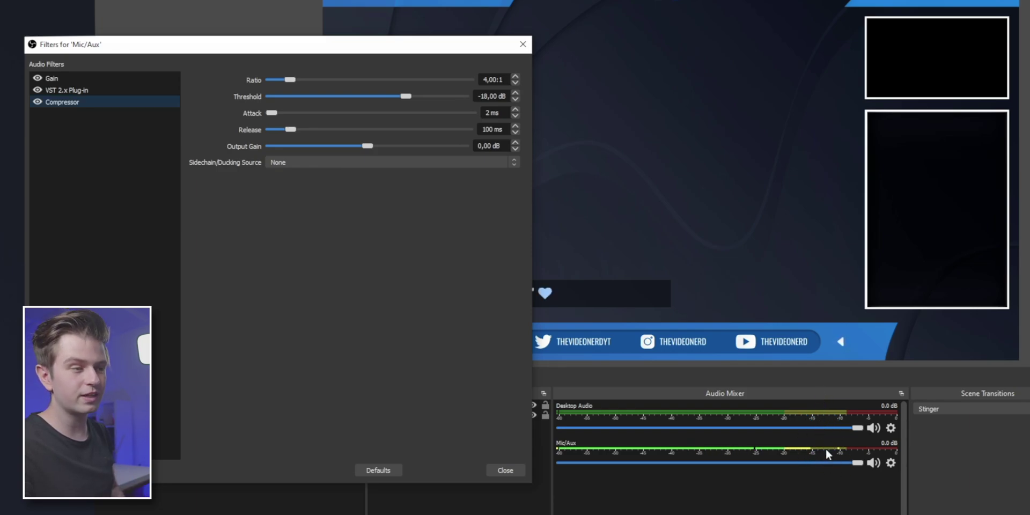
Check the Gain filter, return to the Compressor and raise its output gain to 8.60 dB
click(53, 78)
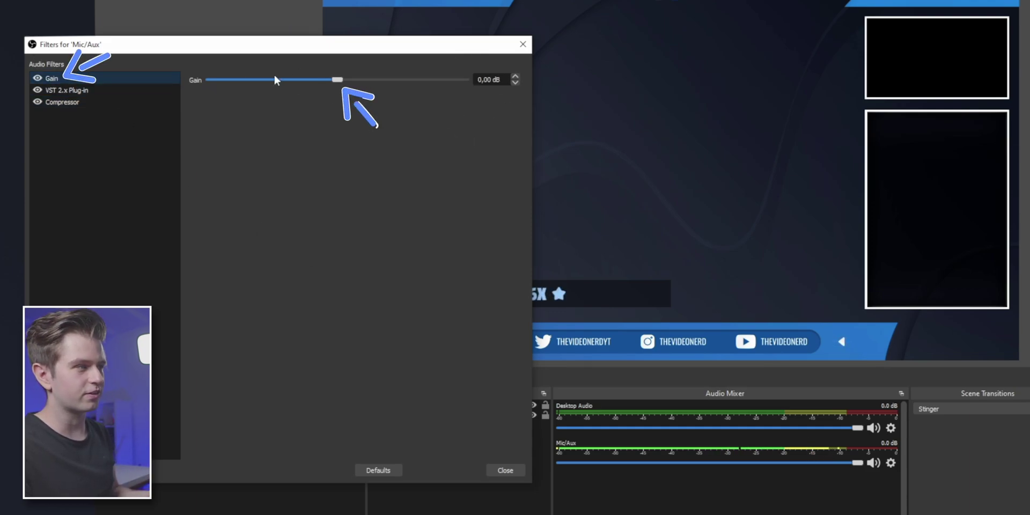
click(75, 102)
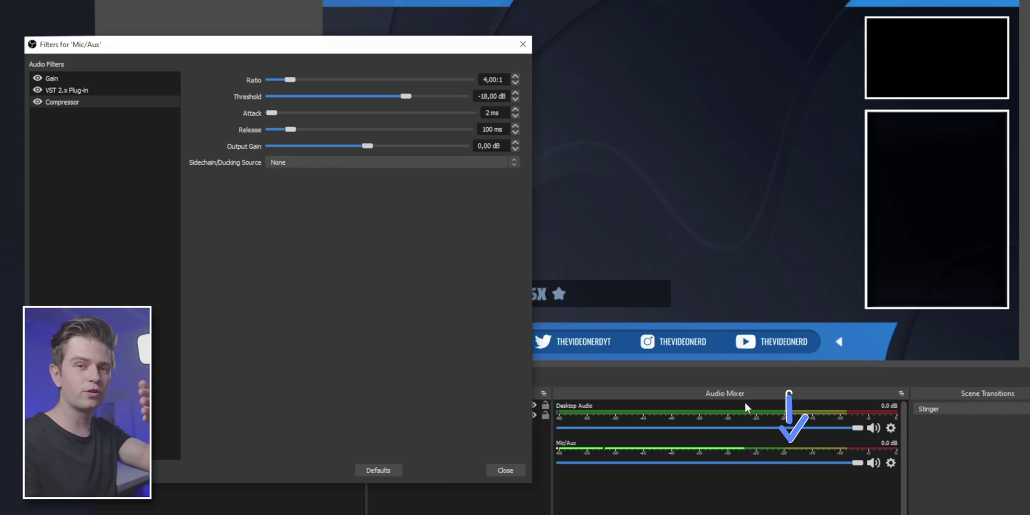
click(560, 290)
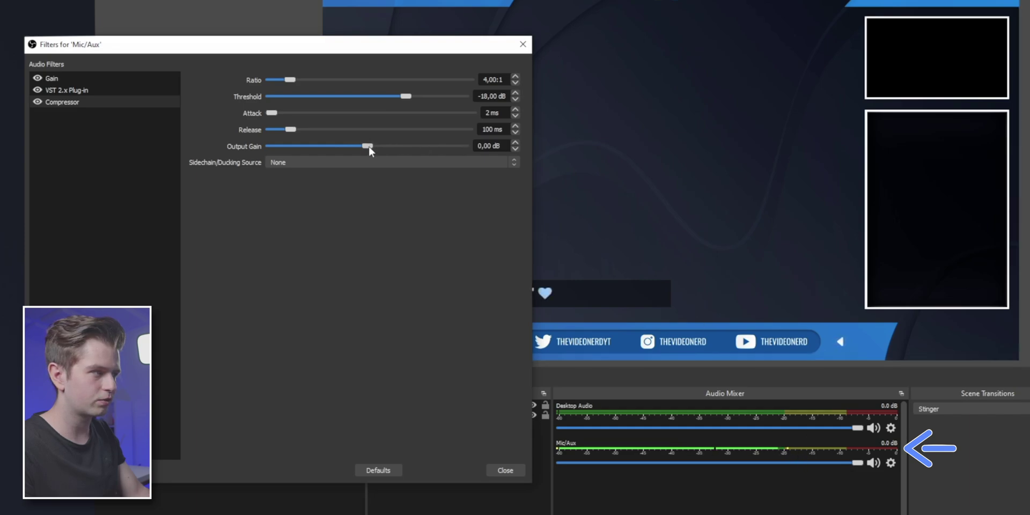
drag(367, 146, 391, 147)
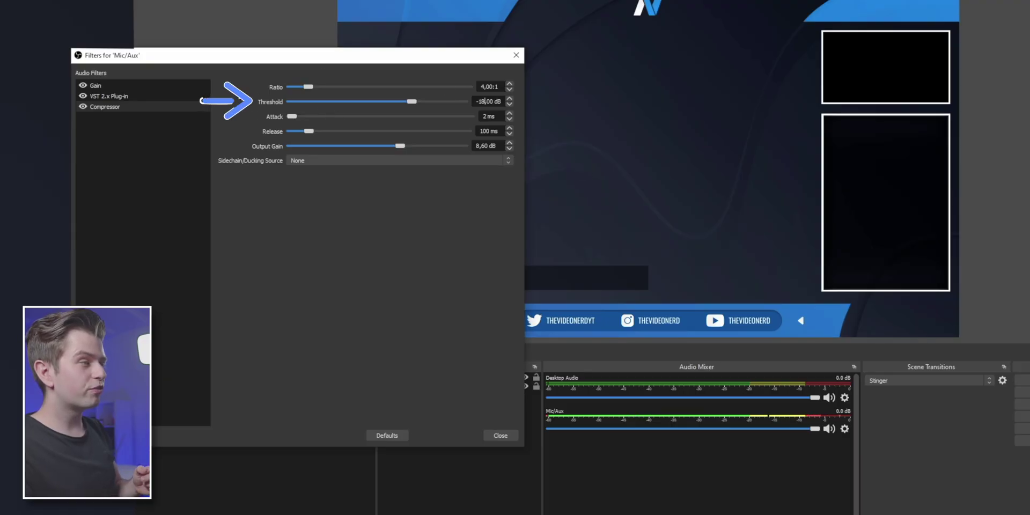
Try the Compressor's threshold at about -0.9, -6.1 and 0 dB, and settle on -23.30 dB
drag(411, 102, 464, 102)
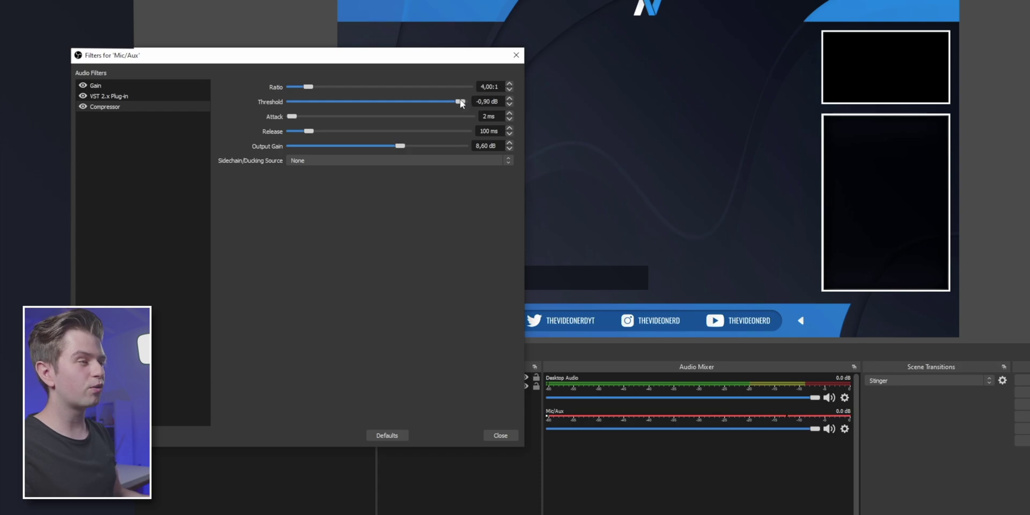
drag(462, 105, 450, 102)
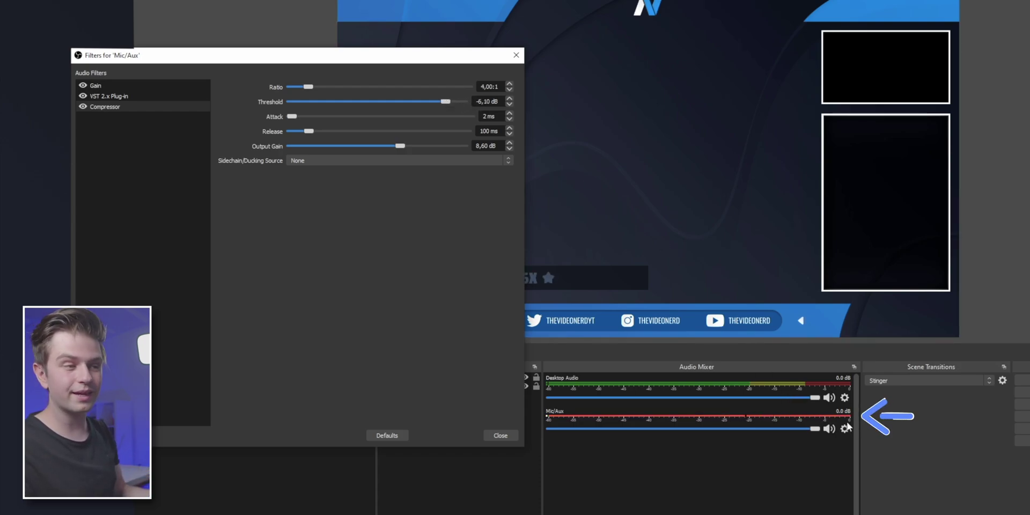
click(411, 102)
drag(444, 105, 524, 175)
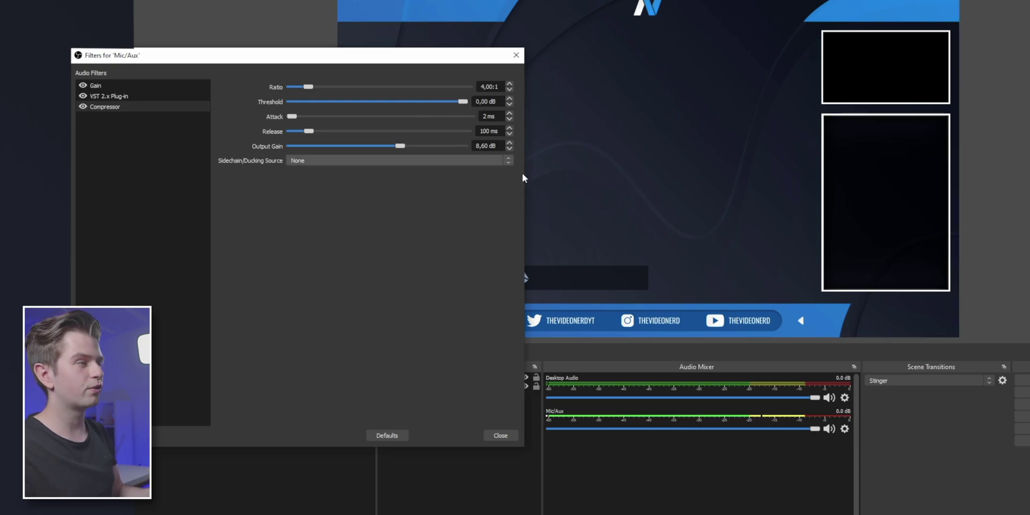
drag(464, 102, 389, 105)
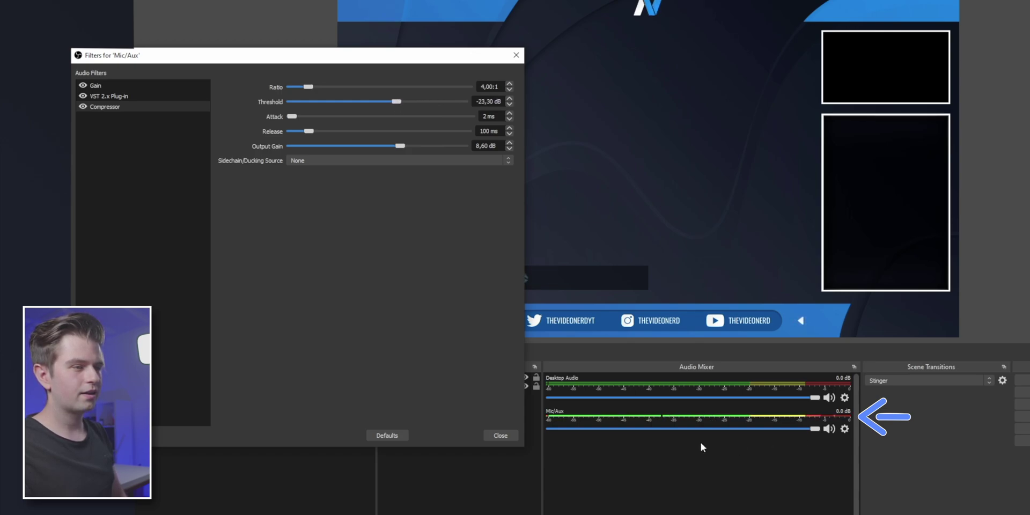
click(819, 414)
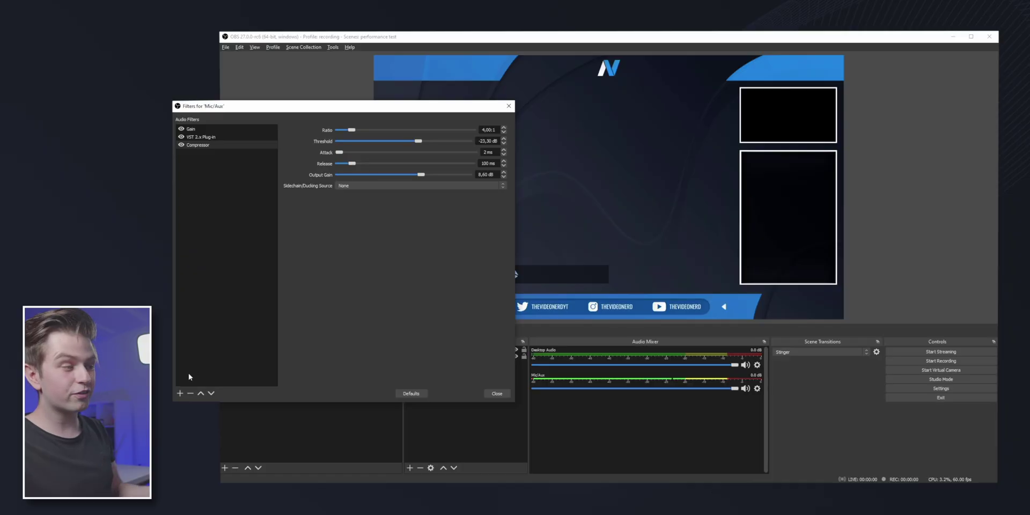
Add an Expander filter with its default name to the Mic/Aux audio filters
click(180, 393)
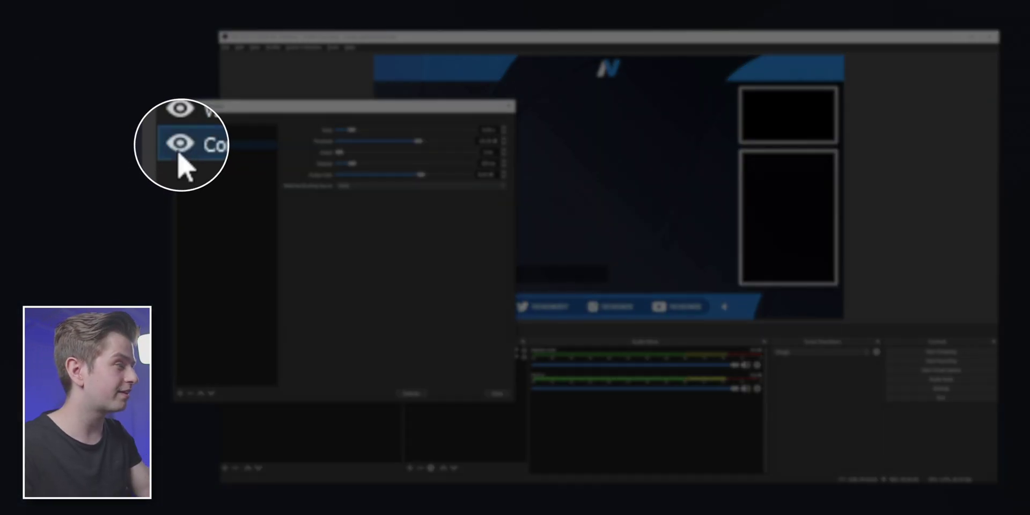
click(181, 144)
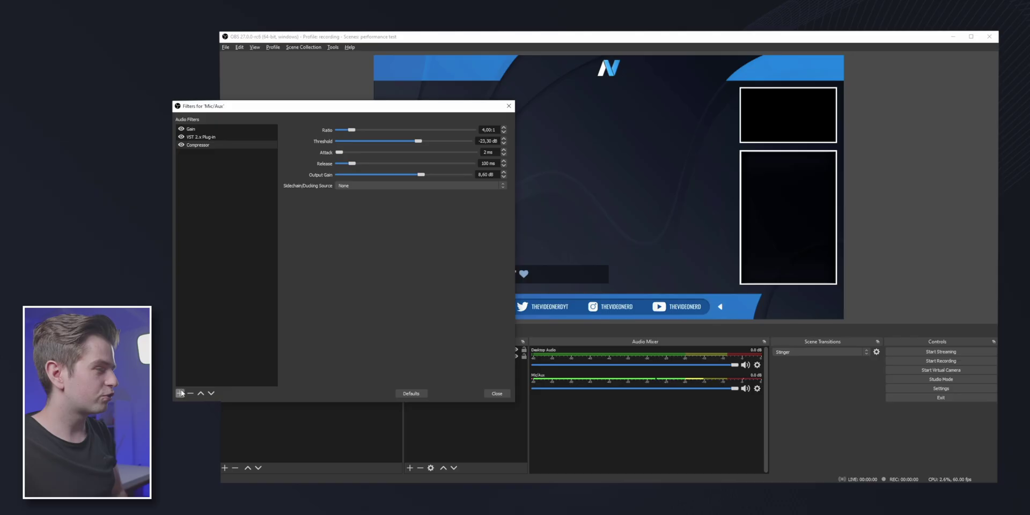
click(181, 393)
click(196, 408)
click(327, 269)
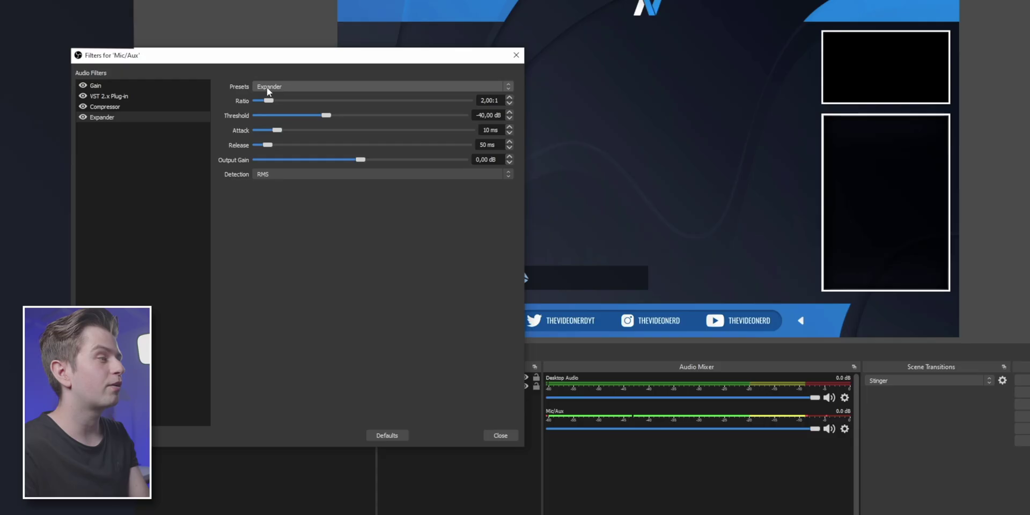
Keep the Expander preset and set its ratio to 4:1, attack to 2 ms and release to 100 ms
click(273, 86)
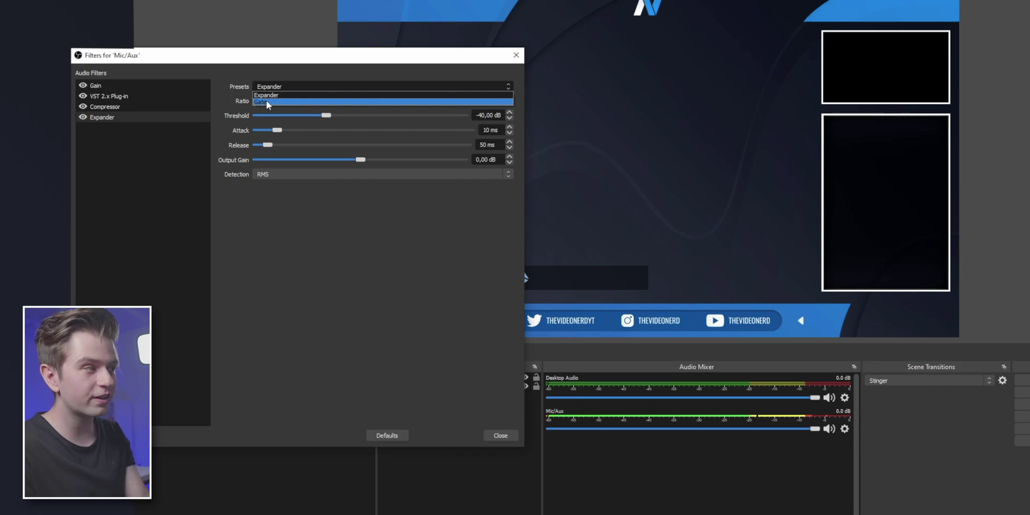
click(287, 96)
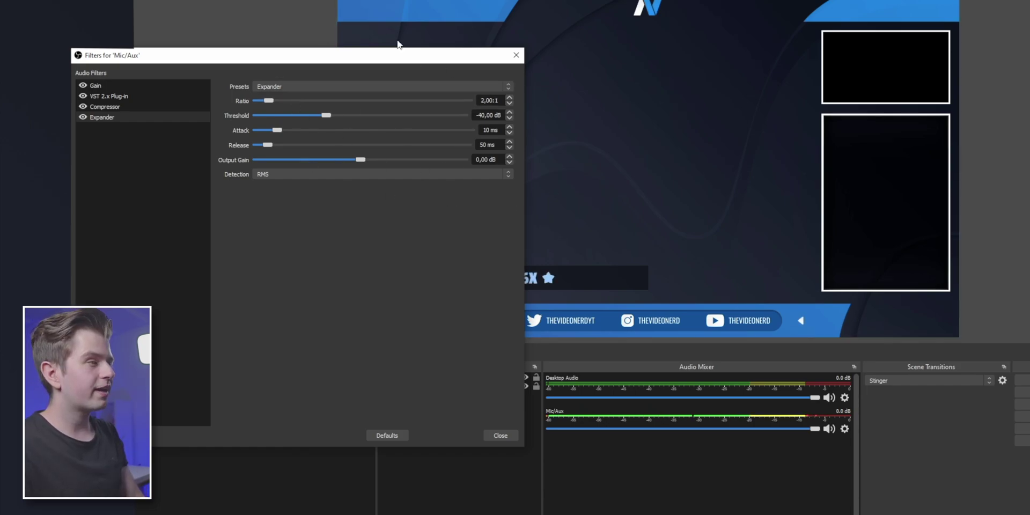
text(4)
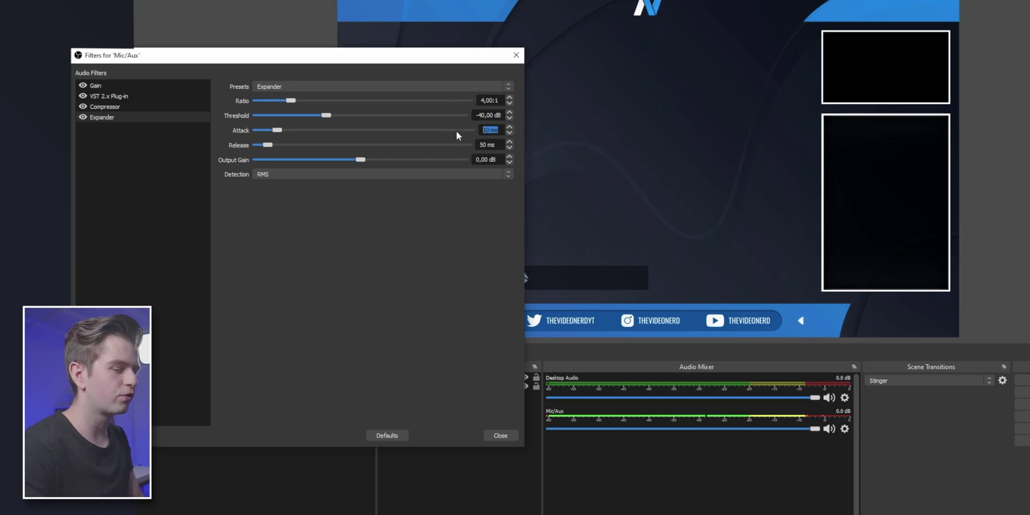
text(2)
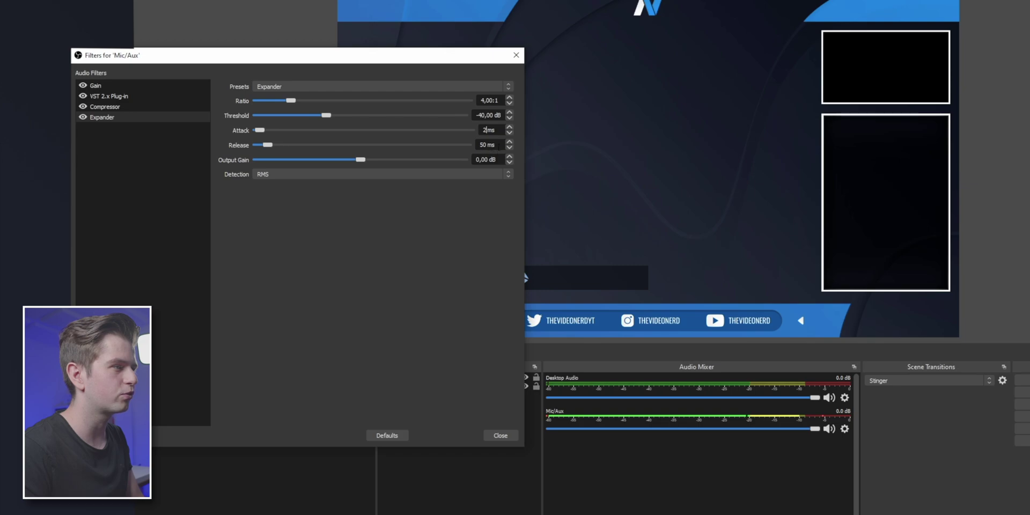
text(100)
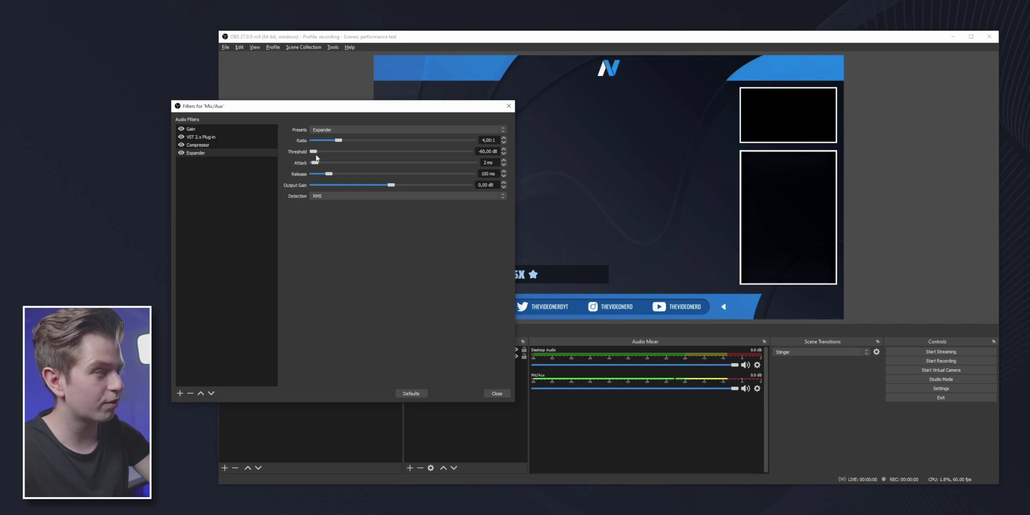
Raise the Expander's threshold to about -17.3 dB
drag(336, 155, 342, 156)
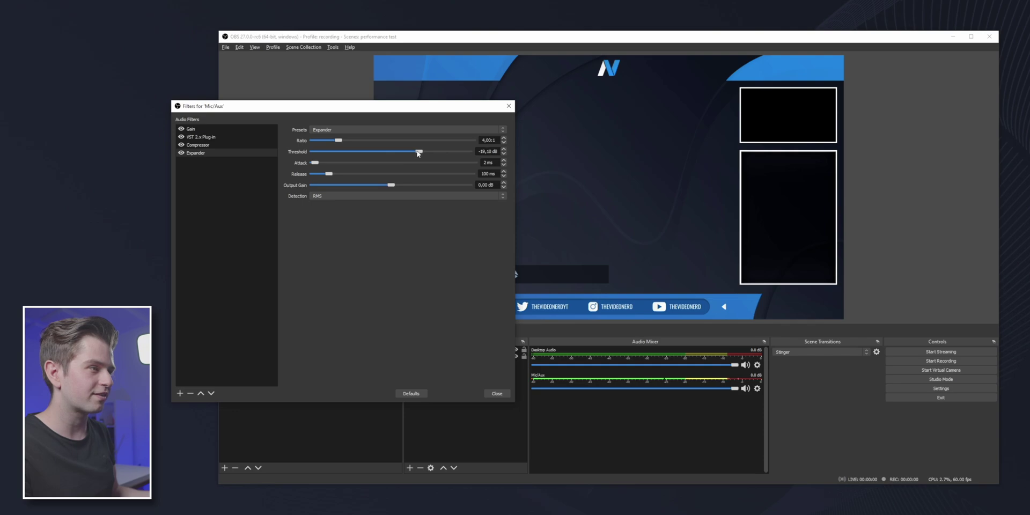
drag(421, 155, 424, 154)
click(180, 393)
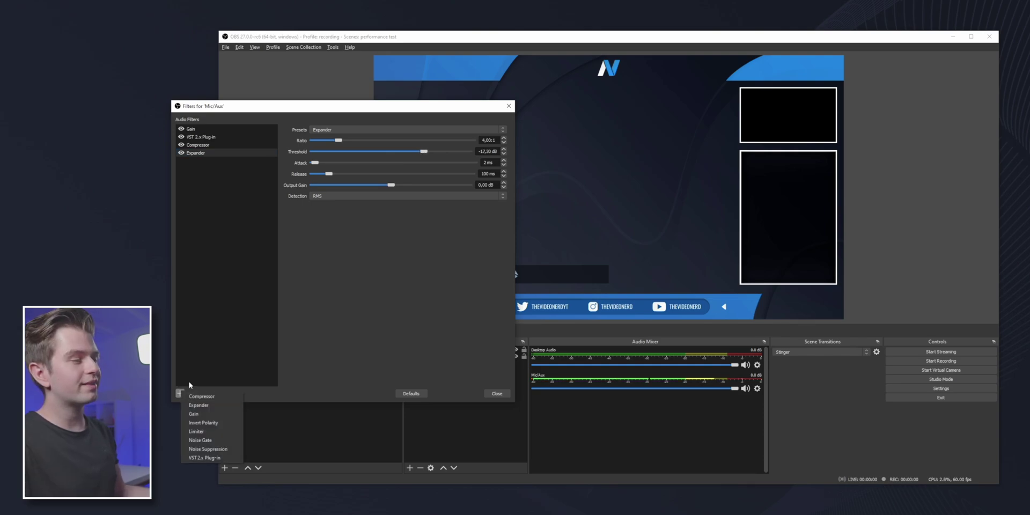
click(205, 329)
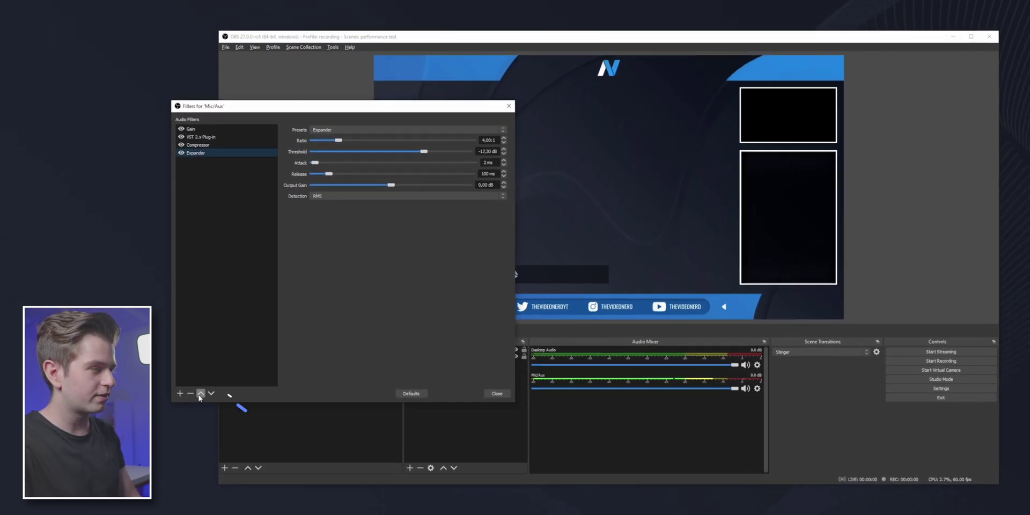
Move the Expander up two places in the filter order, and move it back to the end
click(201, 393)
click(201, 394)
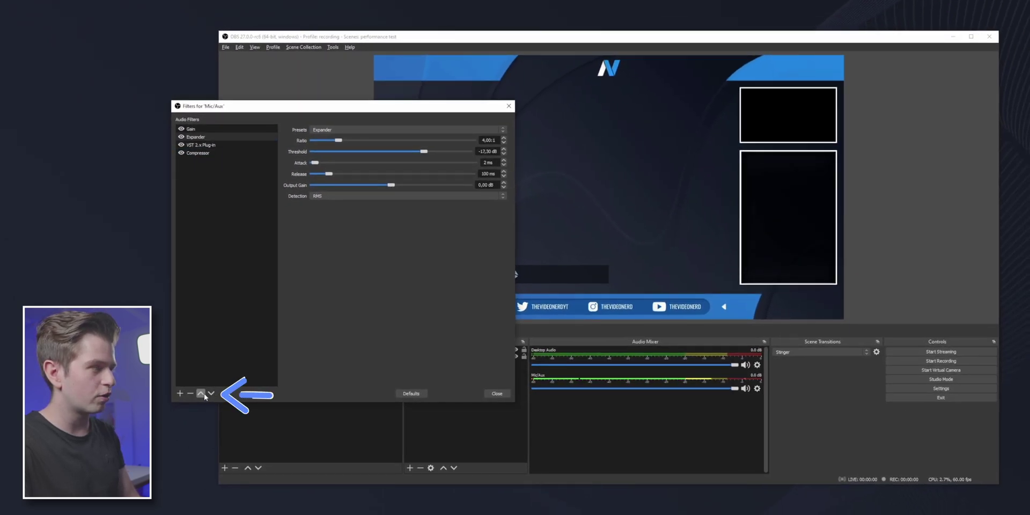
click(212, 393)
click(212, 393)
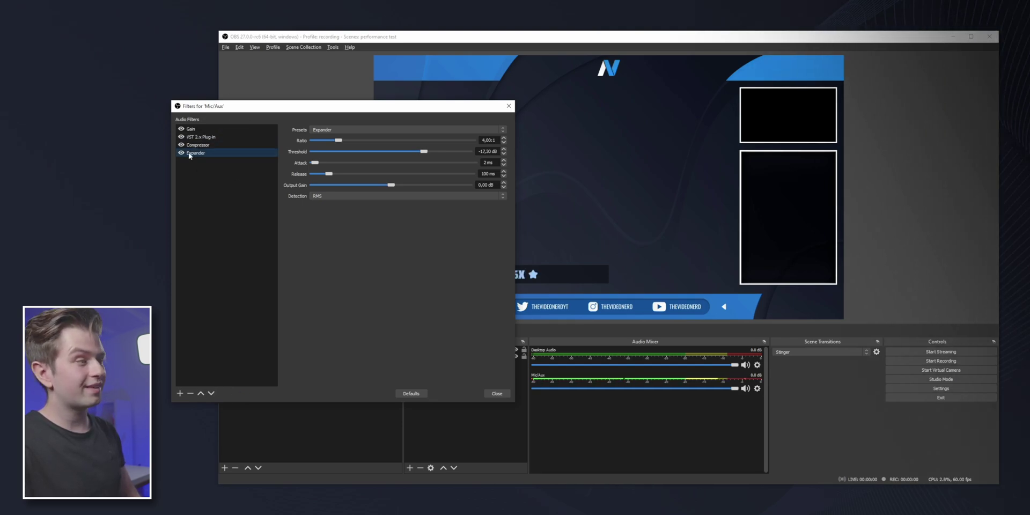
Review the settings of the Gain, VST 2.x Plug-in, Compressor and Expander filters one after another
click(204, 131)
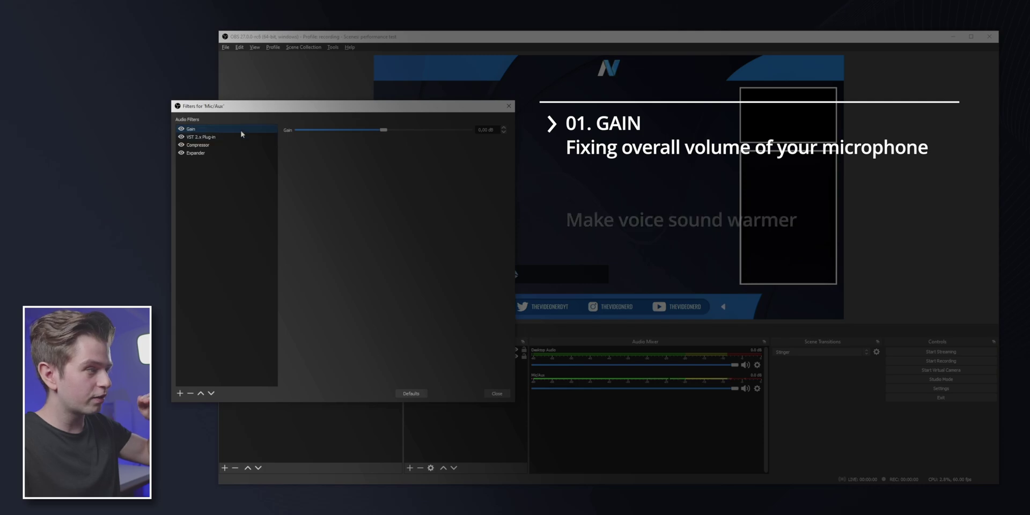
click(206, 138)
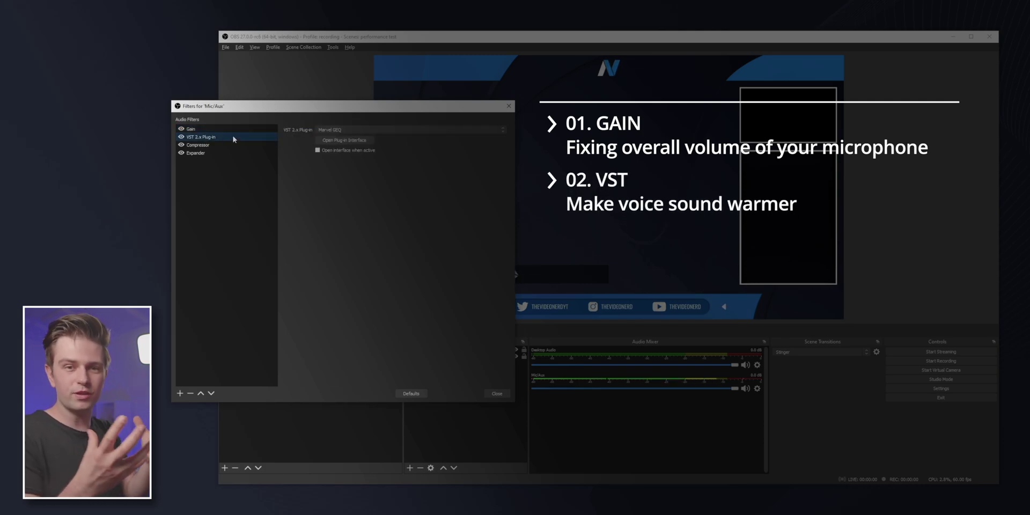
click(207, 145)
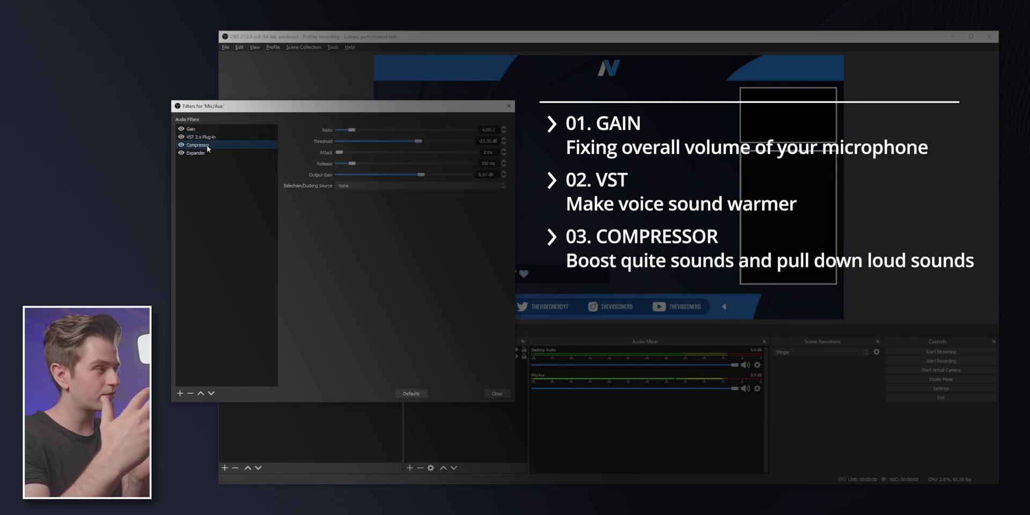
click(199, 154)
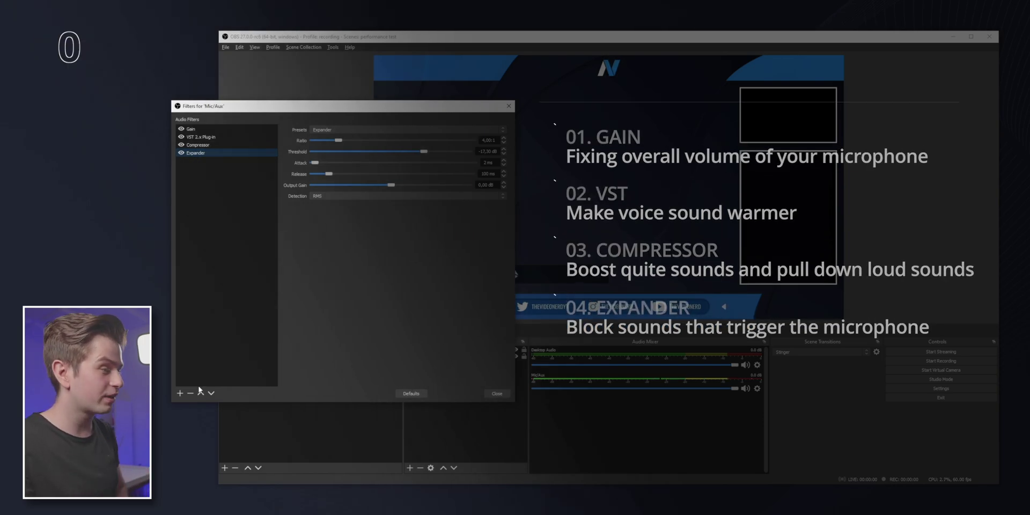
Add a Noise Suppression filter with its default name and set its method to NVIDIA Noise Removal
click(180, 393)
click(207, 452)
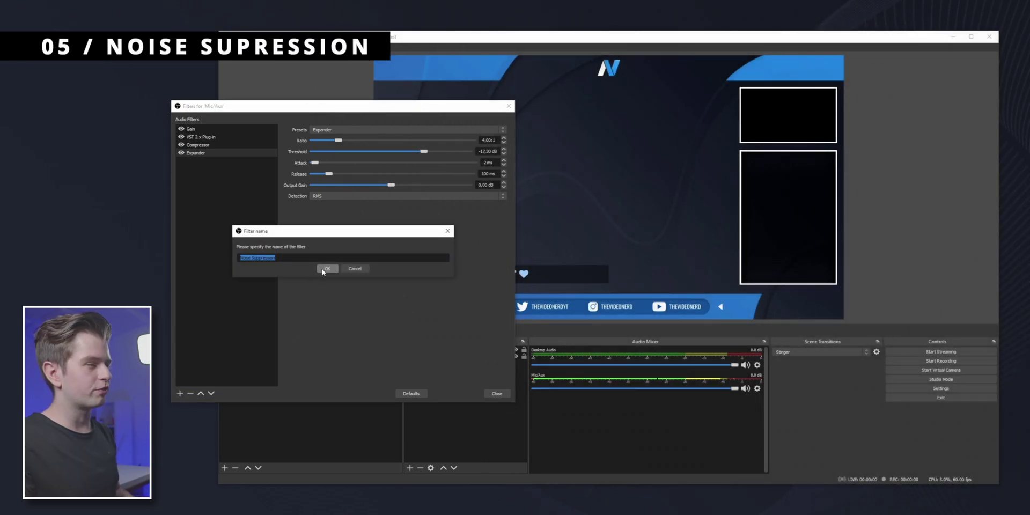
click(329, 267)
click(359, 131)
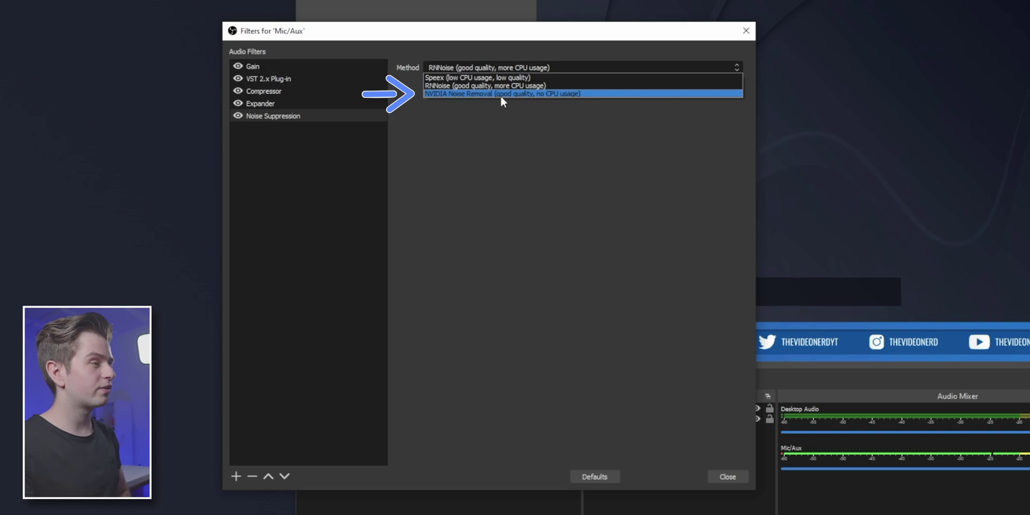
click(530, 95)
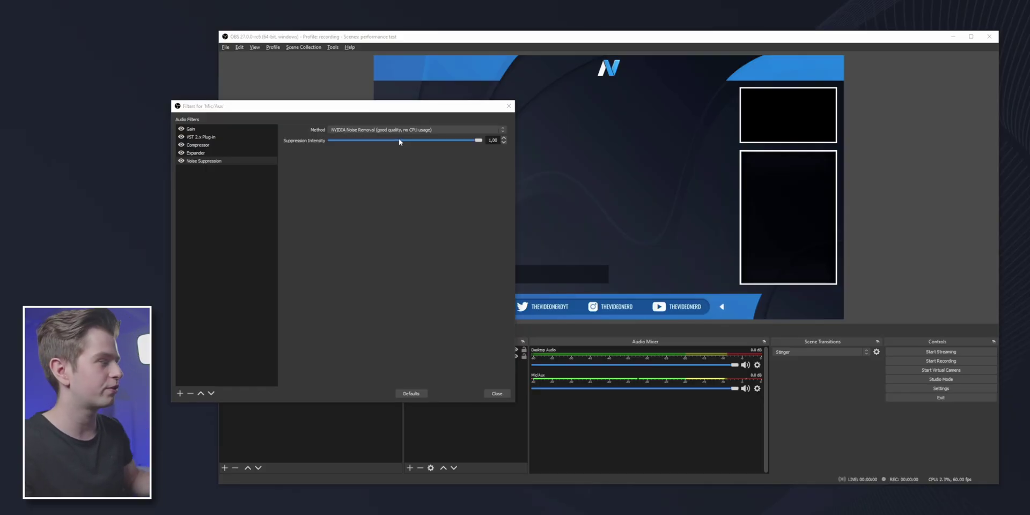
Switch to Task Manager and examine the CPU performance graph
key(ctrl+shift+Escape)
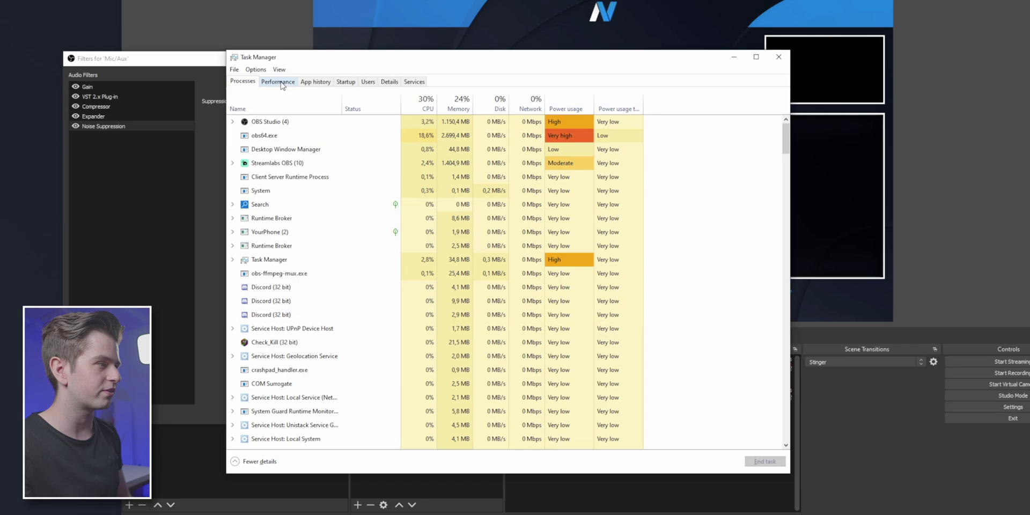
click(278, 82)
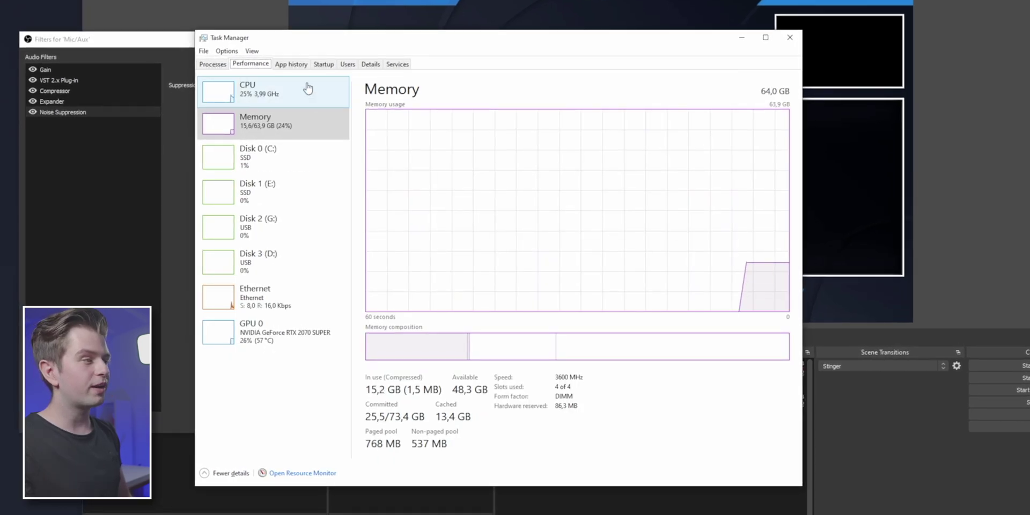
click(276, 95)
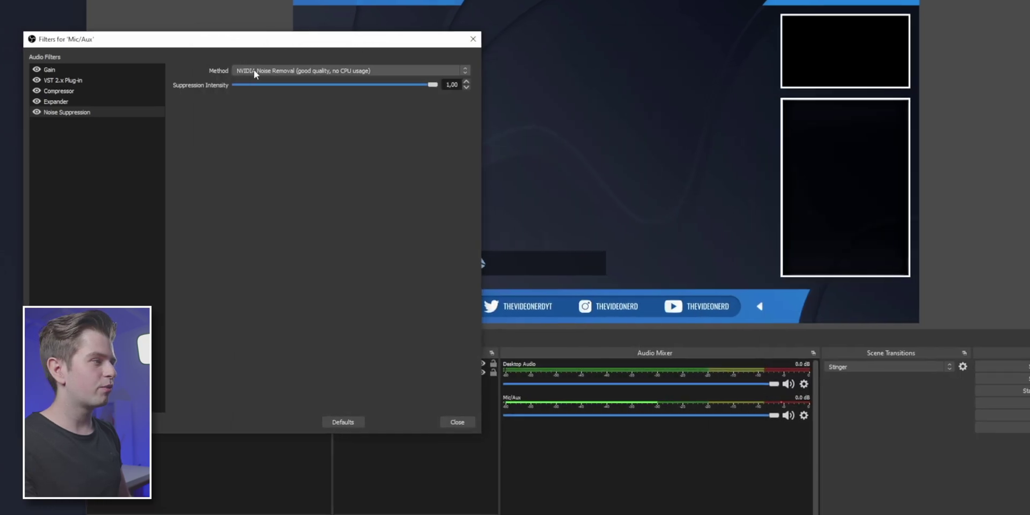
Try the RNNoise and Speex methods for the Noise Suppression filter, and return the method to NVIDIA Noise Removal
click(254, 71)
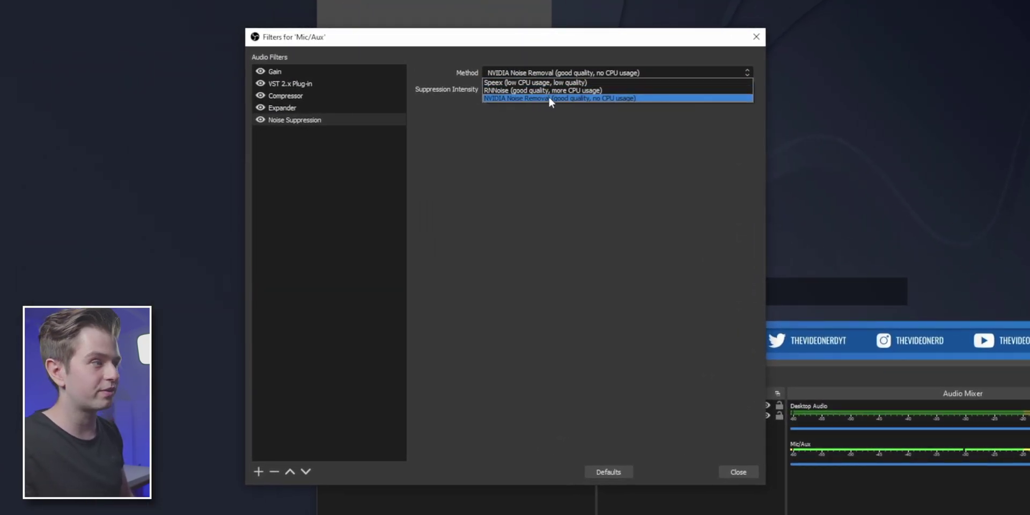
click(507, 89)
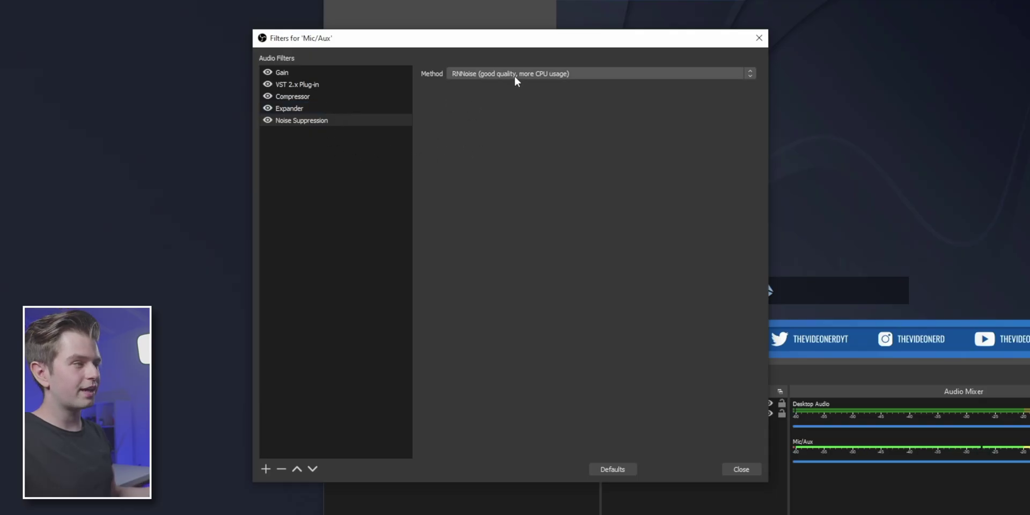
click(513, 76)
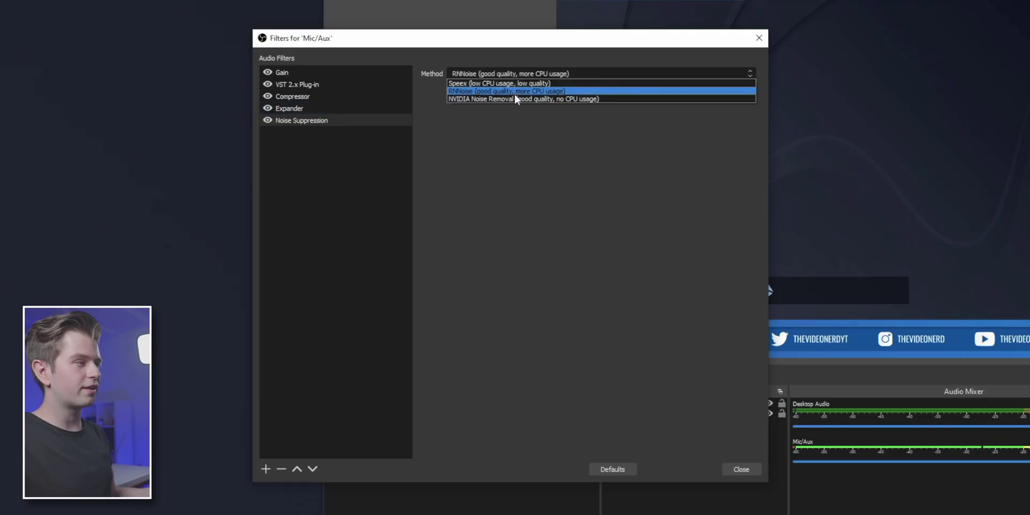
key(Escape)
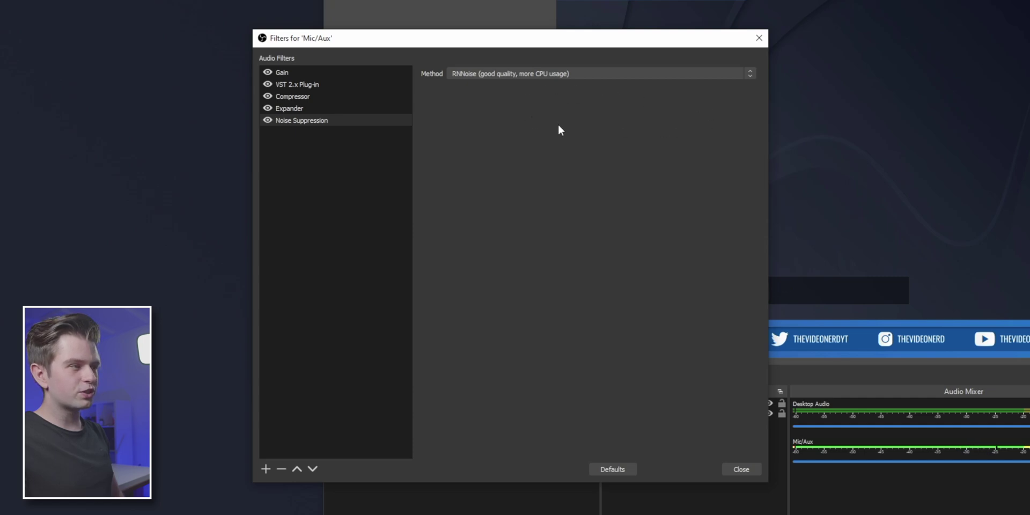
click(530, 74)
click(490, 82)
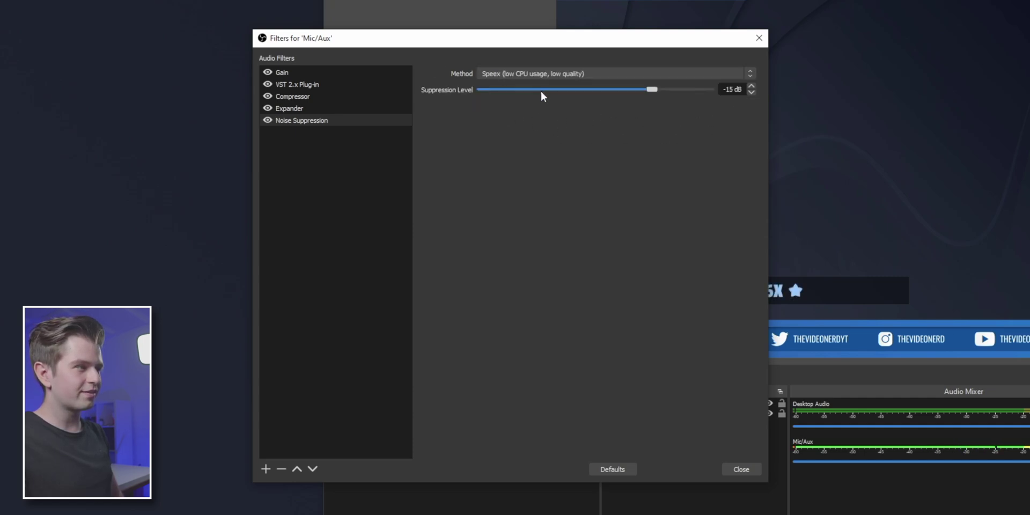
click(592, 73)
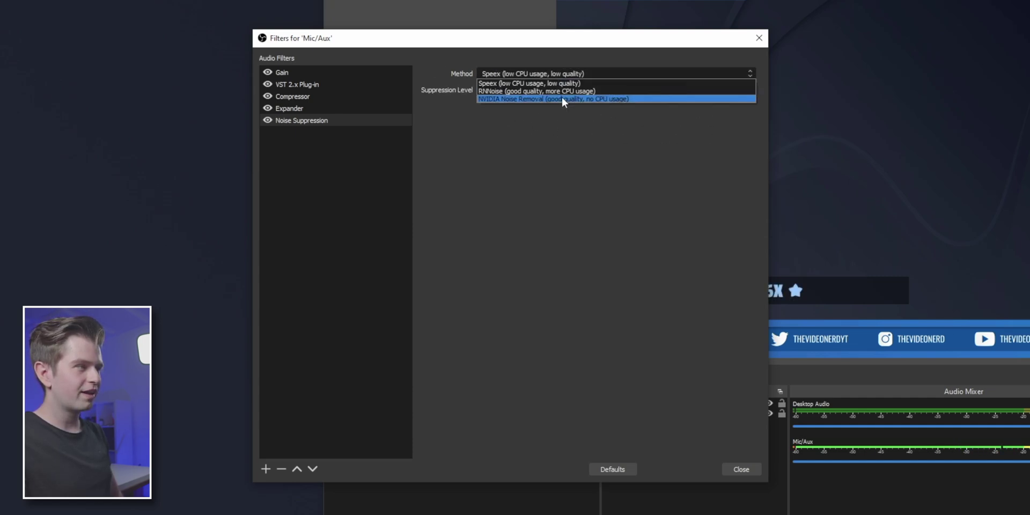
click(522, 99)
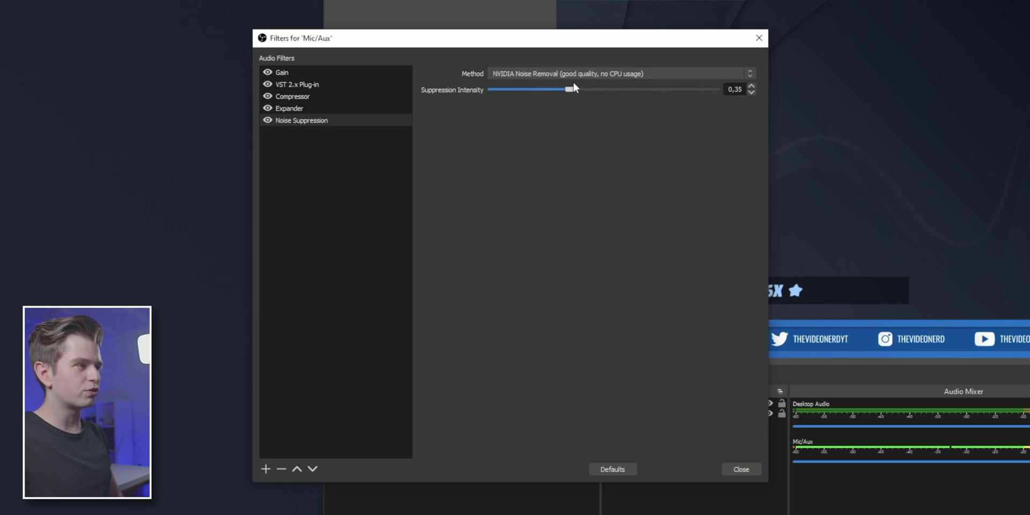
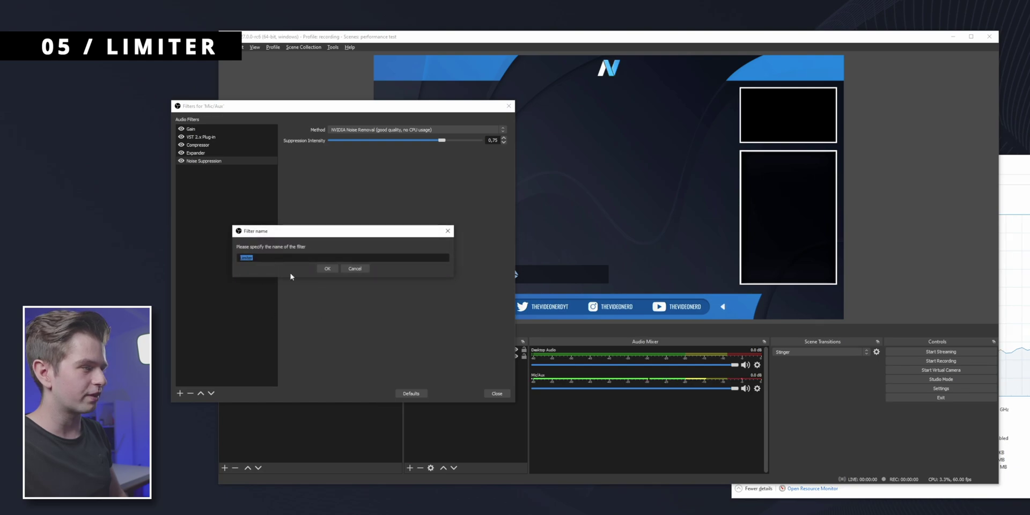
Add a Limiter filter with its default name to Mic/Aux, set its threshold to -1 dB, and close the microphone's filters
click(327, 269)
mouse_move(456, 129)
mouse_down()
mouse_move(413, 131)
mouse_move(455, 137)
mouse_up()
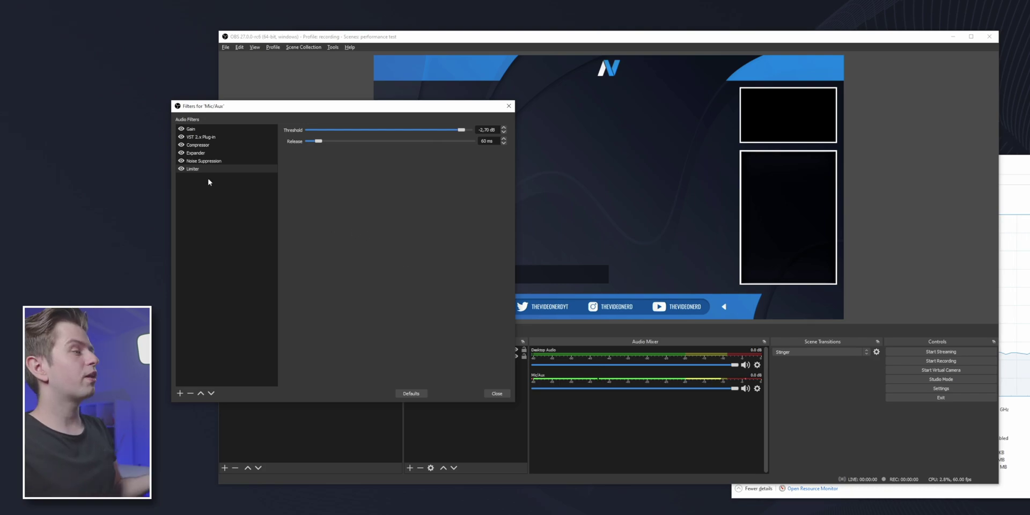
click(195, 146)
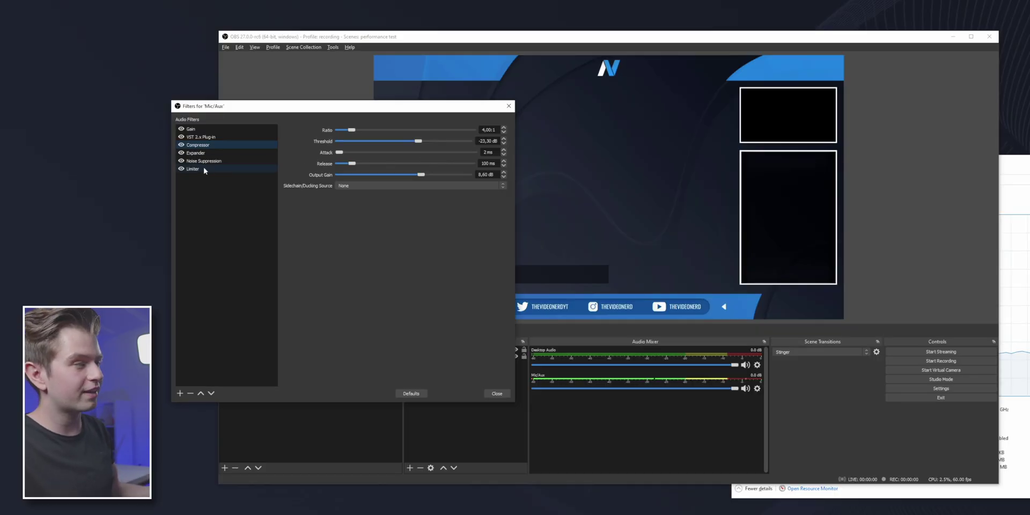
click(204, 167)
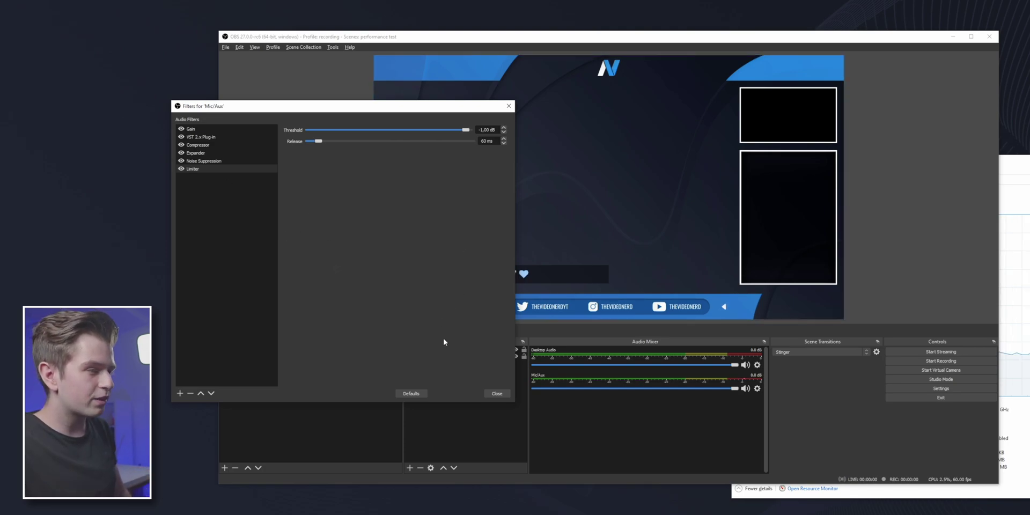
click(496, 394)
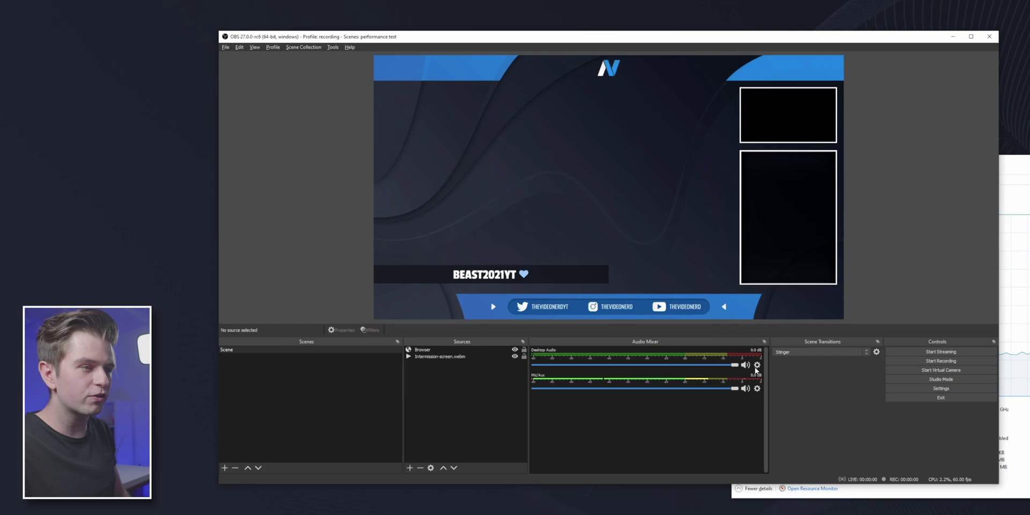
Add a Limiter filter with its default name to Desktop Audio and set its threshold to -1 dB
click(773, 448)
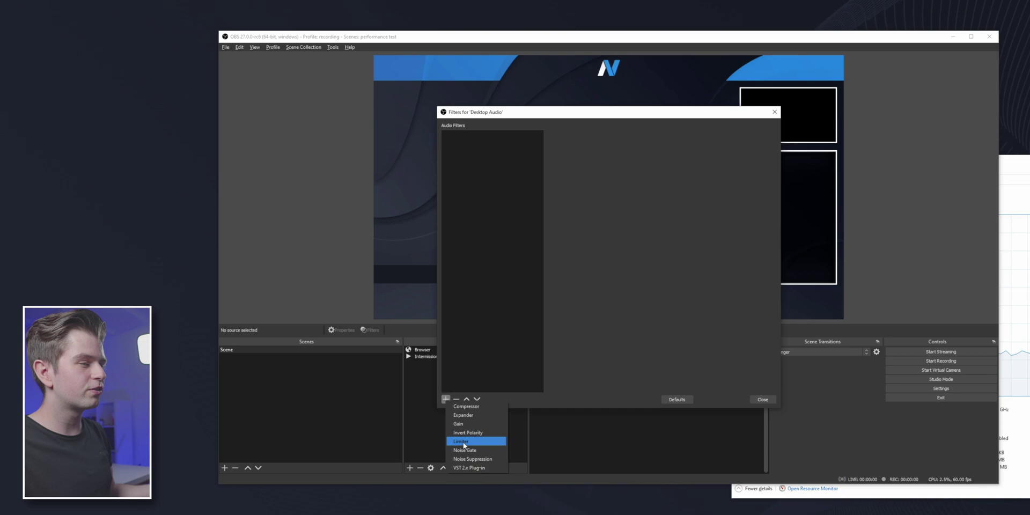
click(463, 441)
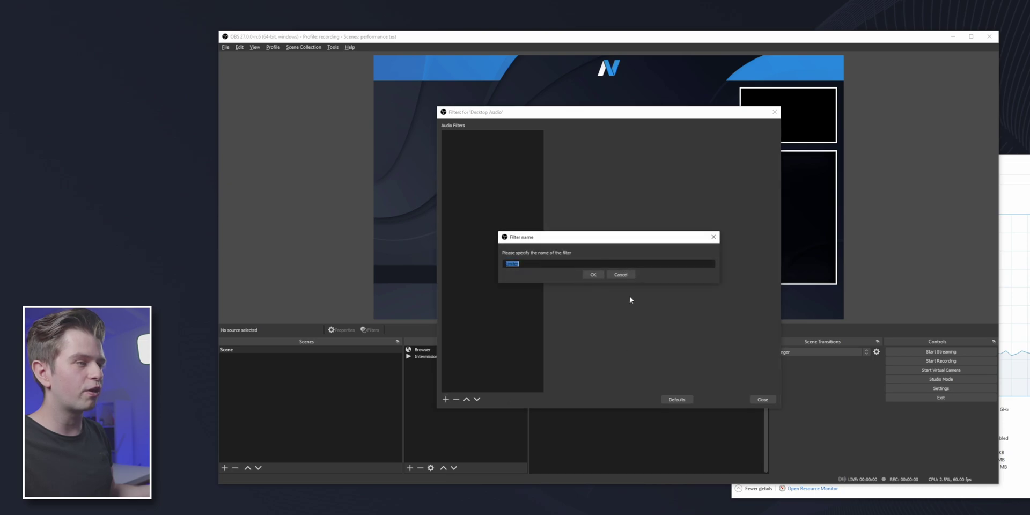
click(594, 274)
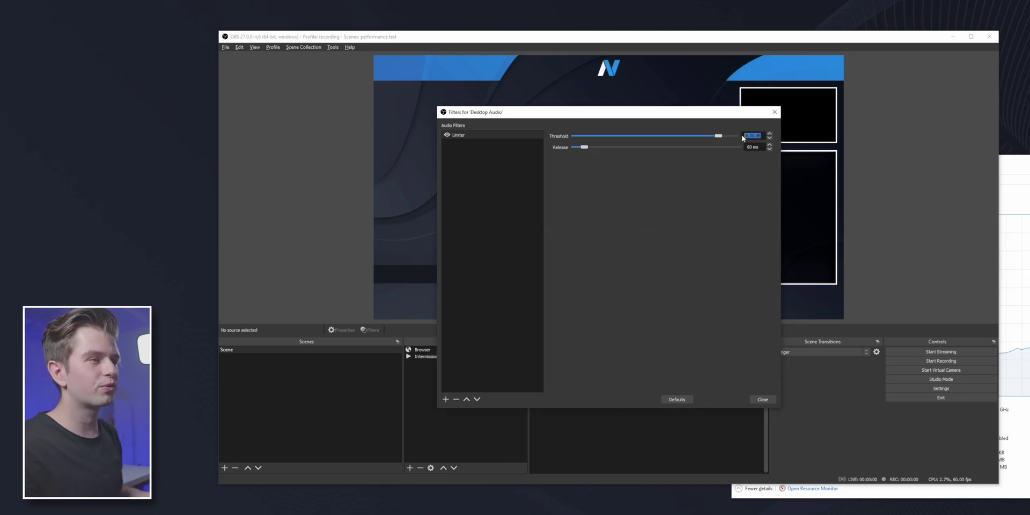
text(-1)
key(Return)
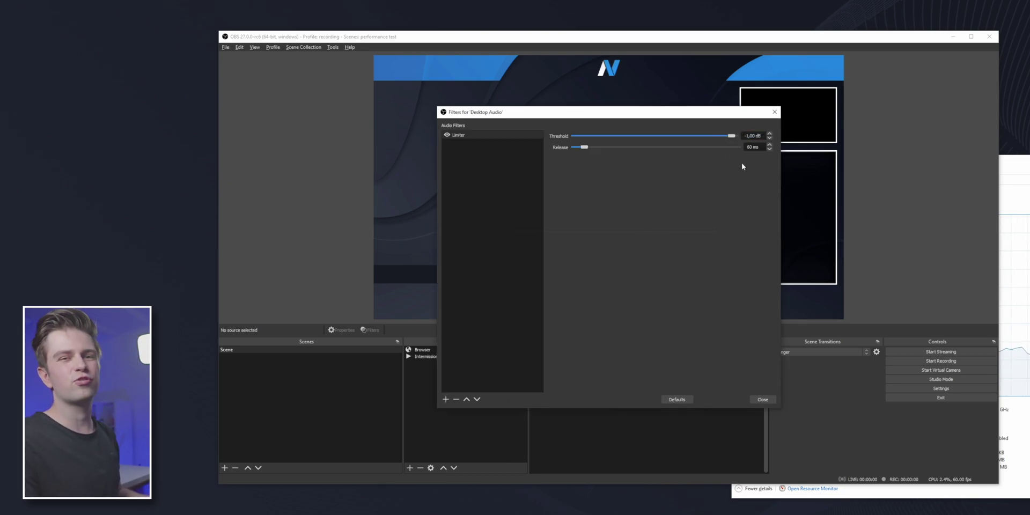
click(762, 401)
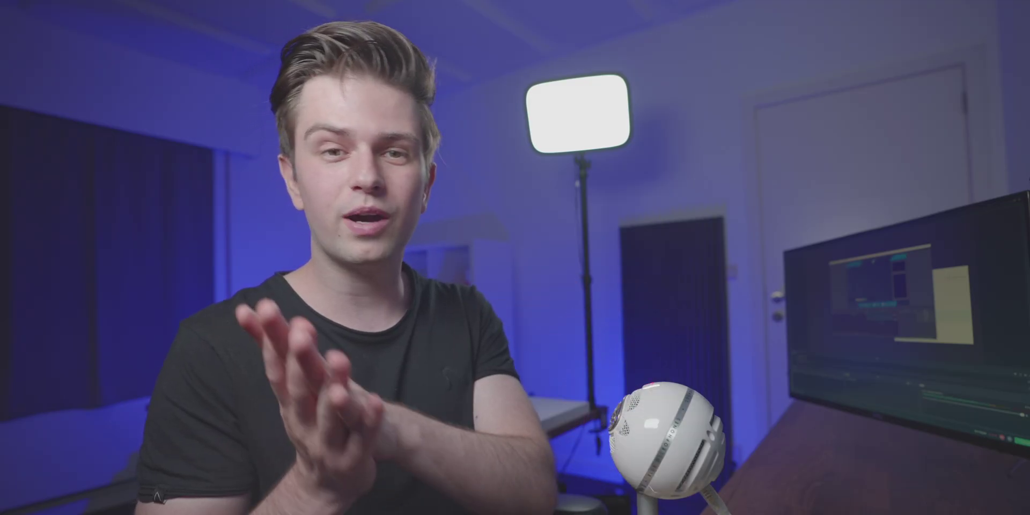